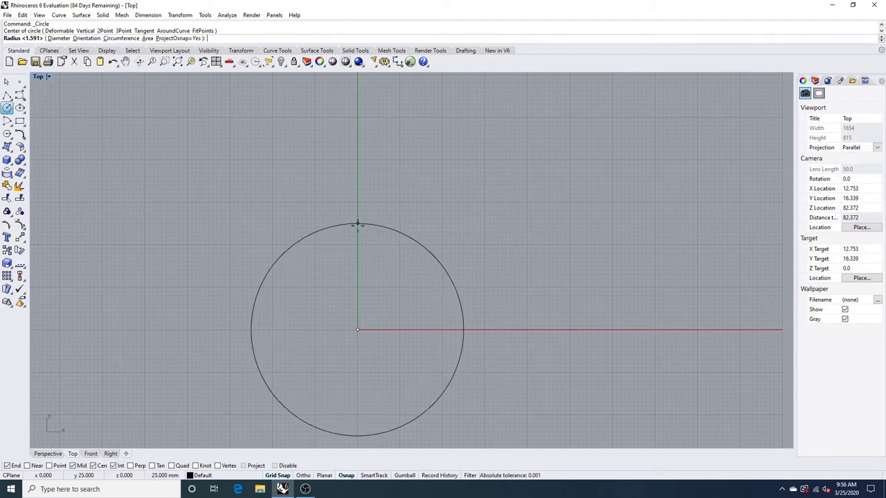
Step: Complete the origin-centred circle with a 25 mm radius and rebuild it with 8 points at degree 2
left_click(357, 225)
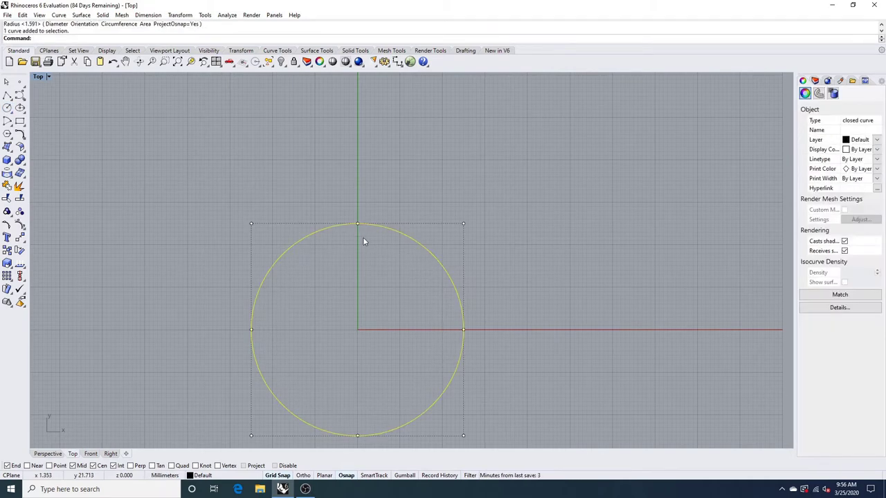
key("Return")
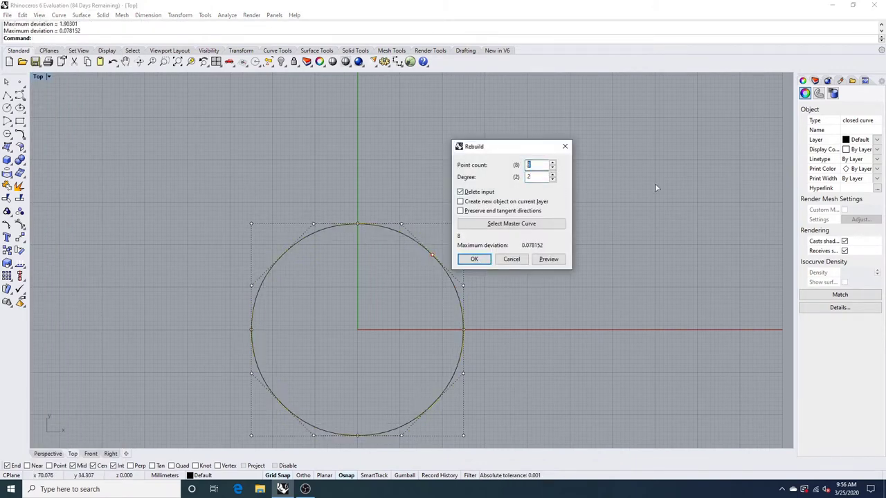
left_click(556, 261)
left_click(537, 164)
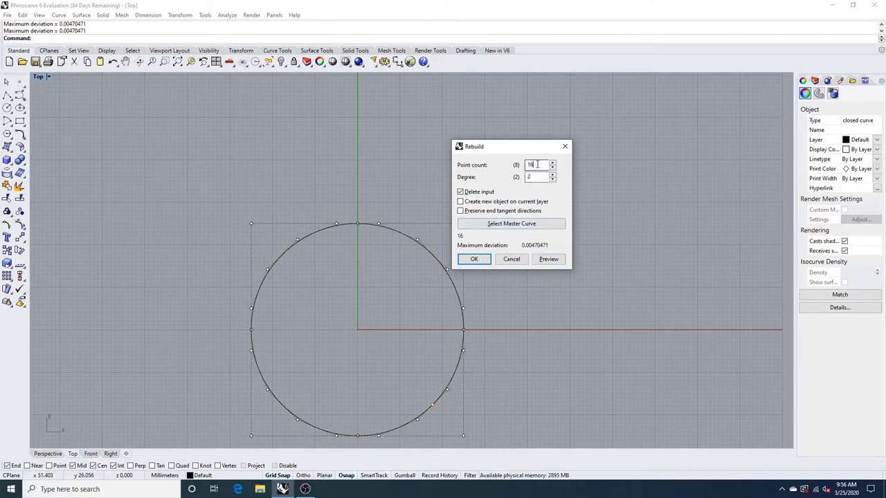
left_click(474, 259)
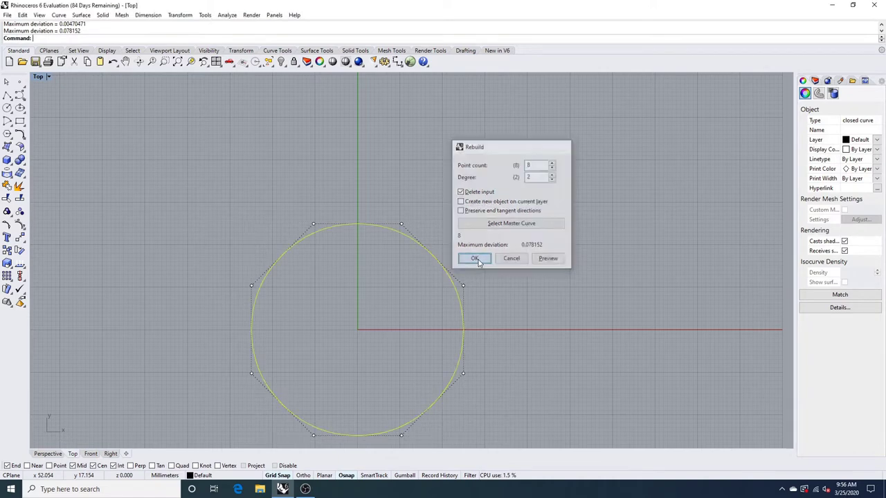
right_click_drag(391, 303, 402, 243)
left_click(448, 324)
left_click(441, 344)
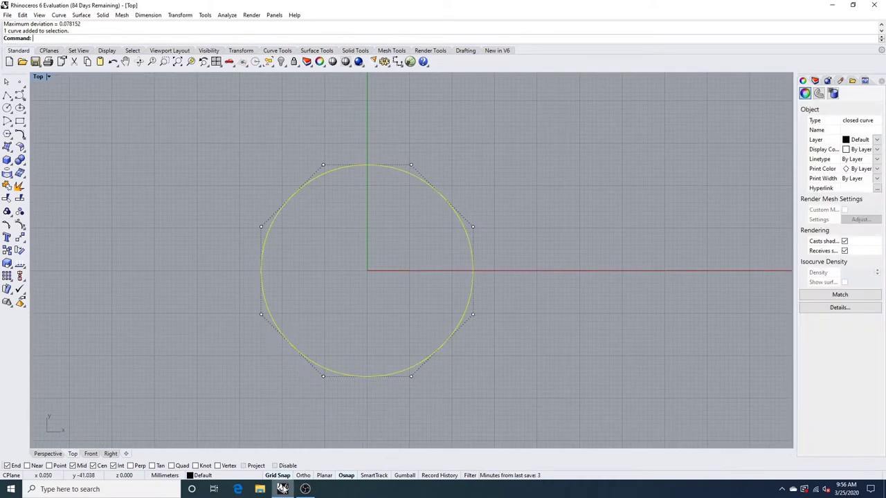
Step: Open the cat pawr reference image from the Pictures folder in File Explorer and close the folder window
left_click(259, 490)
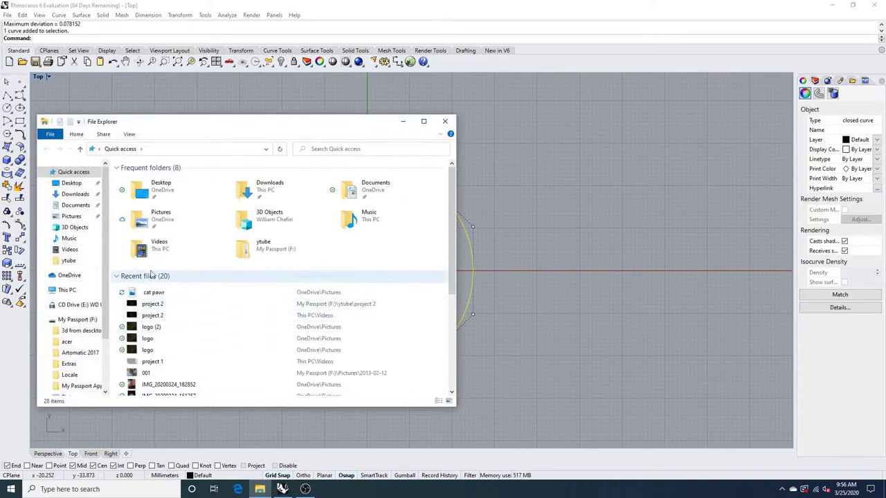
left_click(153, 293)
double_click(153, 294)
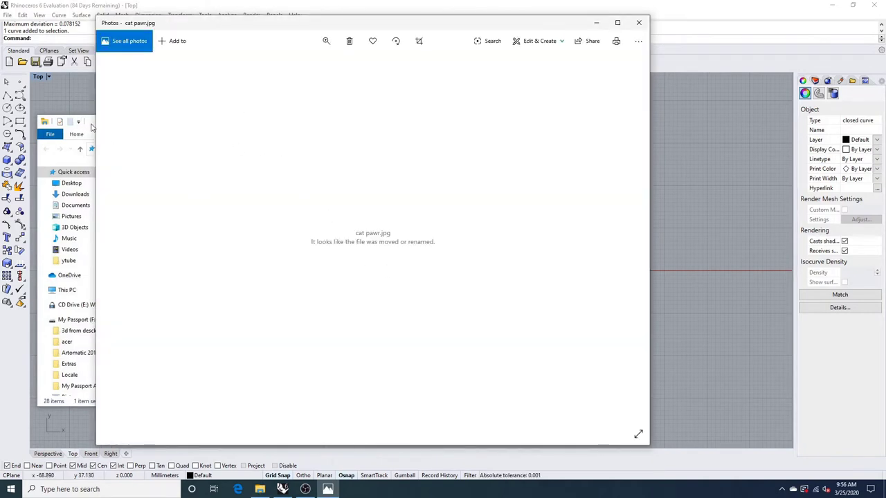
left_click(91, 125)
left_click(81, 219)
left_click(72, 216)
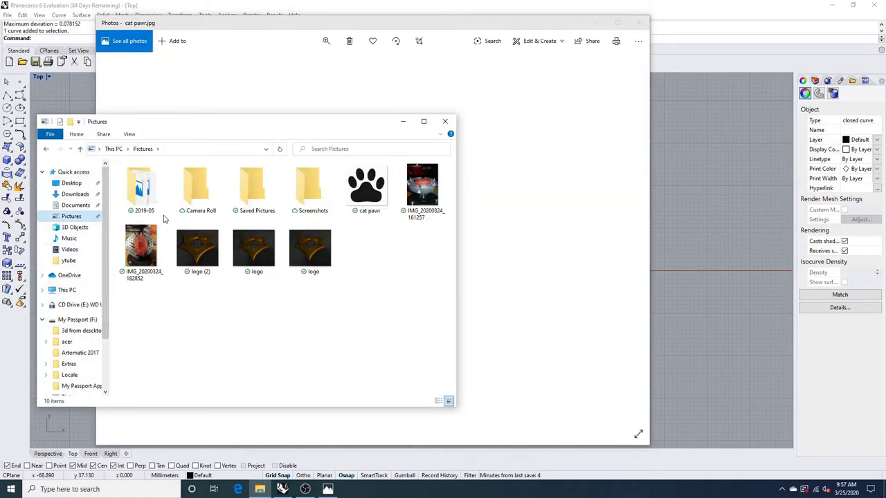
double_click(366, 185)
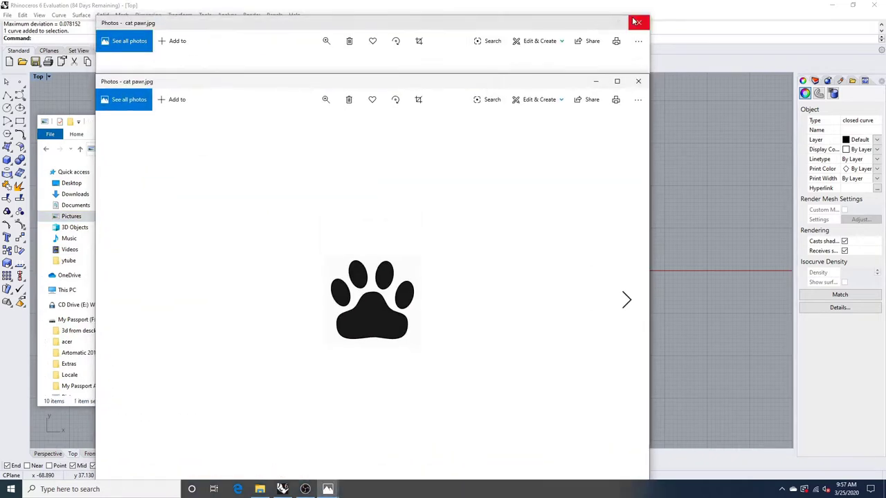
left_click(86, 132)
left_click(445, 123)
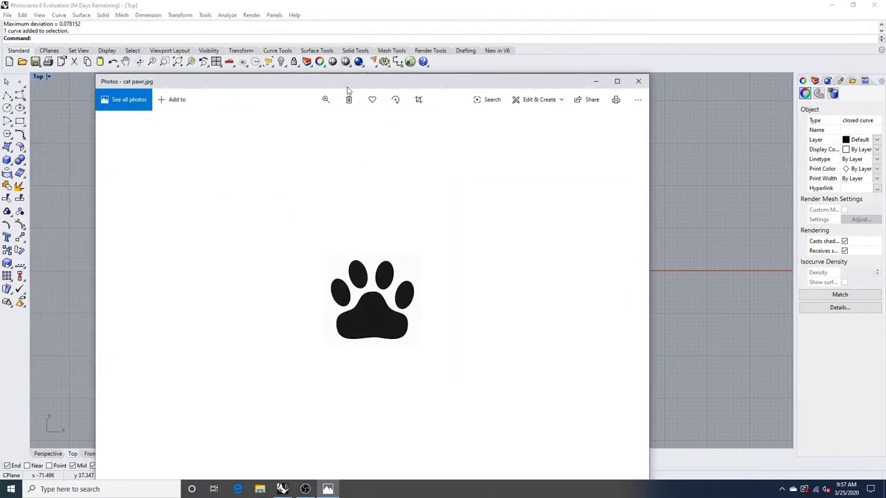
Step: Arrange the paw image and the modelling window side by side, with the modelling window at full height
left_click_drag(347, 85, 735, 61)
left_click(396, 170)
left_click_drag(396, 170, 222, 158)
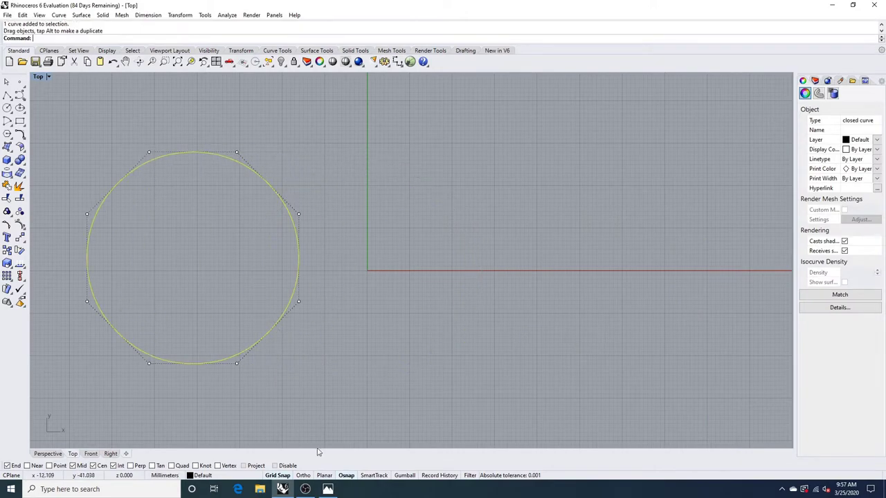
left_click_drag(630, 9, 420, 39)
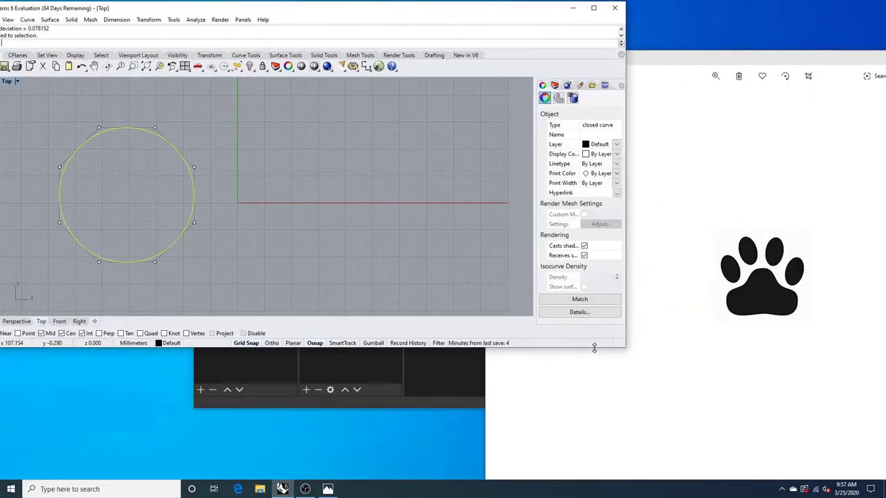
left_click_drag(594, 348, 593, 486)
Step: Try to flatten the circle's top by lowering its two upper control points, and undo back to the circle centred on the origin
left_click_drag(130, 192, 358, 187)
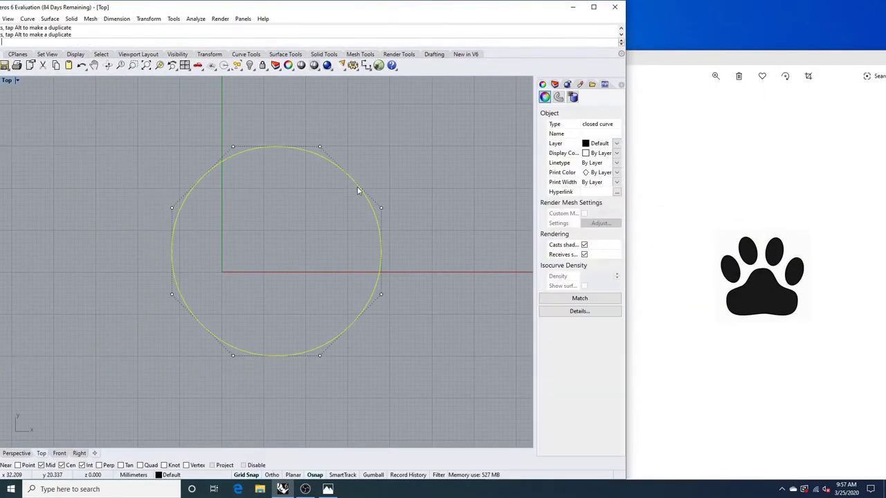
left_click(317, 147)
left_click(320, 154)
left_click_drag(320, 147, 314, 188)
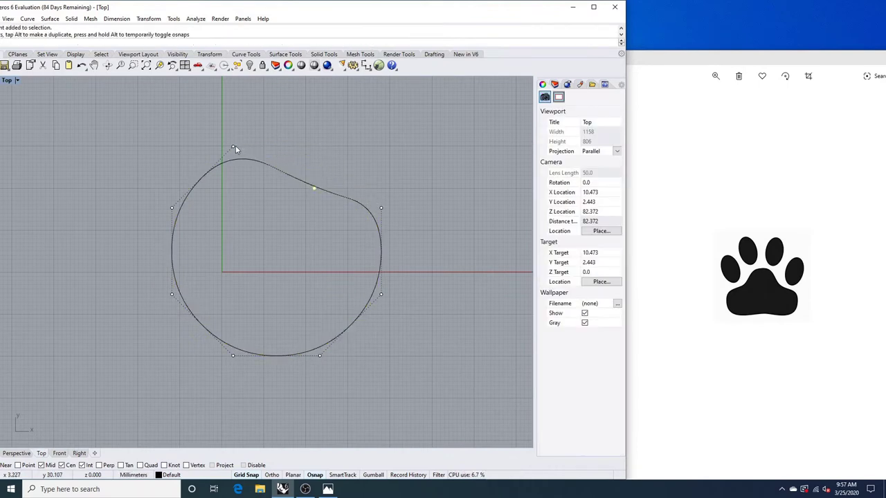
left_click_drag(233, 147, 239, 191)
key("ctrl+z")
key("ctrl+z")
key("ctrl+z")
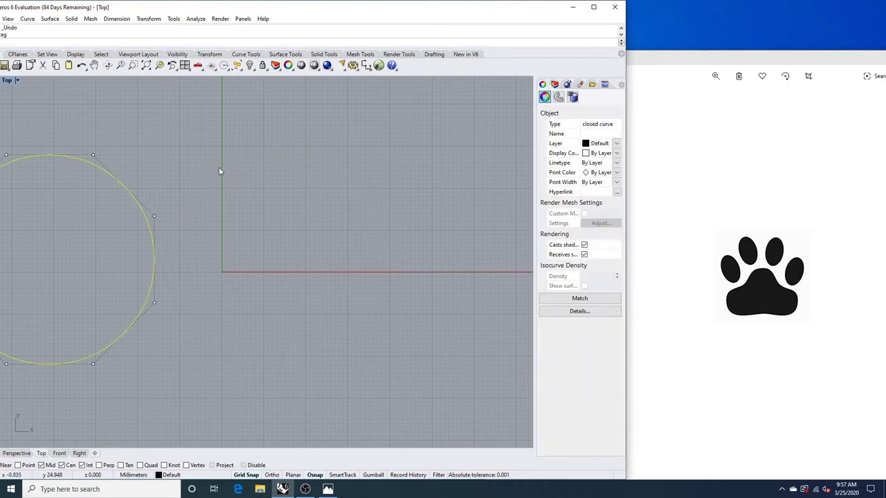
key("ctrl+z")
Step: Rebuild the circle with 16 control points and pull one upper point on each side inward symmetrically to form a neck
type("Rebuild")
key("Return")
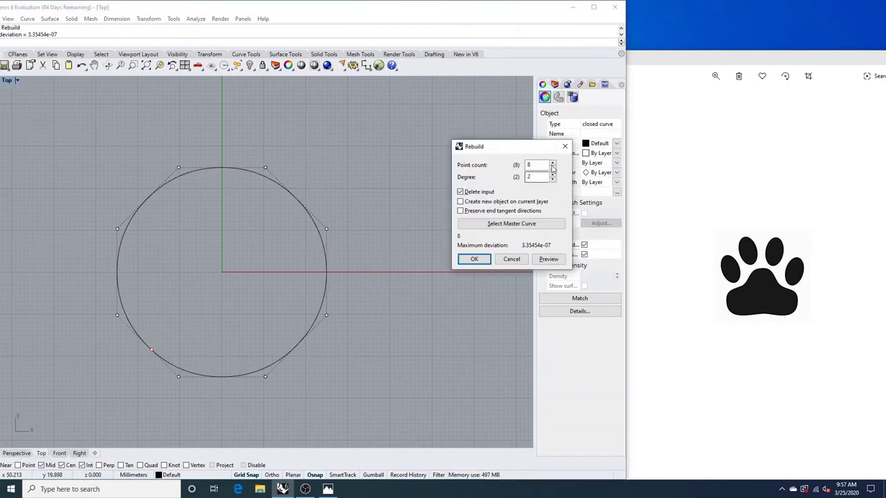
left_click_drag(538, 167, 485, 174)
key("Return")
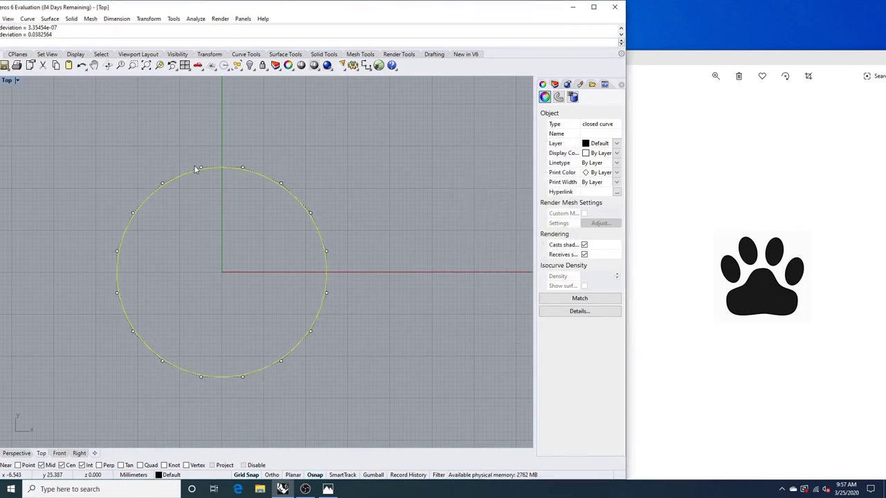
left_click_drag(132, 213, 176, 251)
left_click_drag(310, 214, 267, 251)
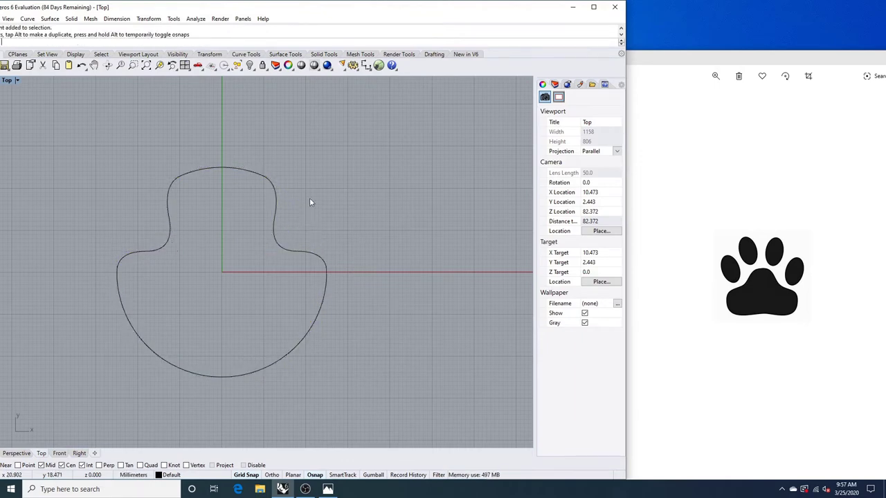
Step: Thin out the outline's side and bottom control points and move the remaining ones outward to widen the lower pad symmetrically
right_click_drag(310, 202, 325, 179)
left_click(339, 240)
key("Delete")
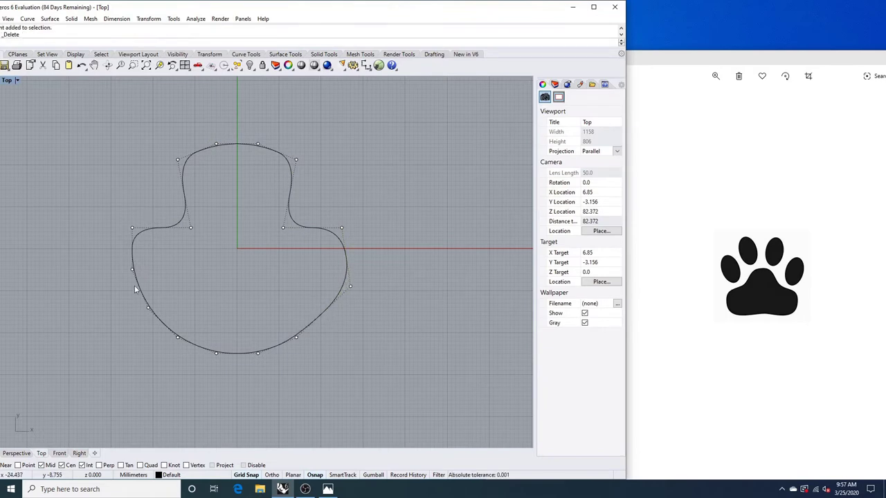
left_click_drag(133, 270, 119, 278)
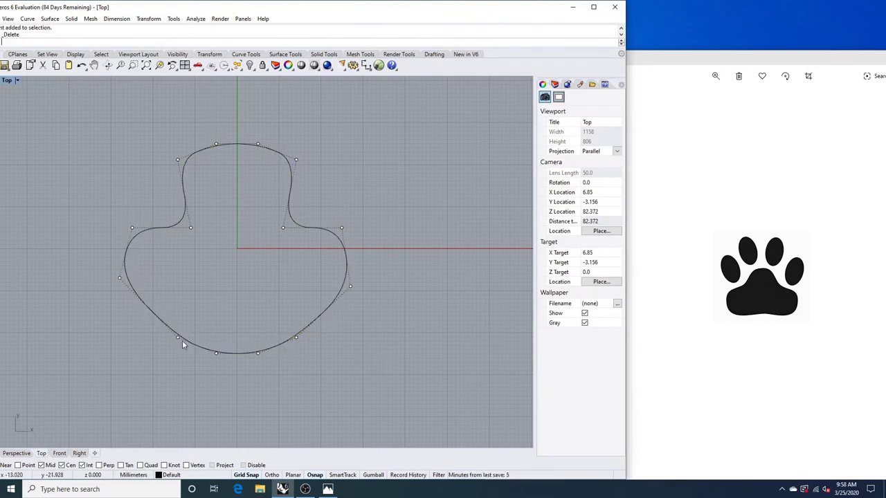
left_click_drag(258, 356, 300, 358)
left_click_drag(217, 372, 174, 357)
Step: Delete the two control points at the top of the outline to simplify the upper edge
left_click(247, 144)
left_click(259, 144)
key("Delete")
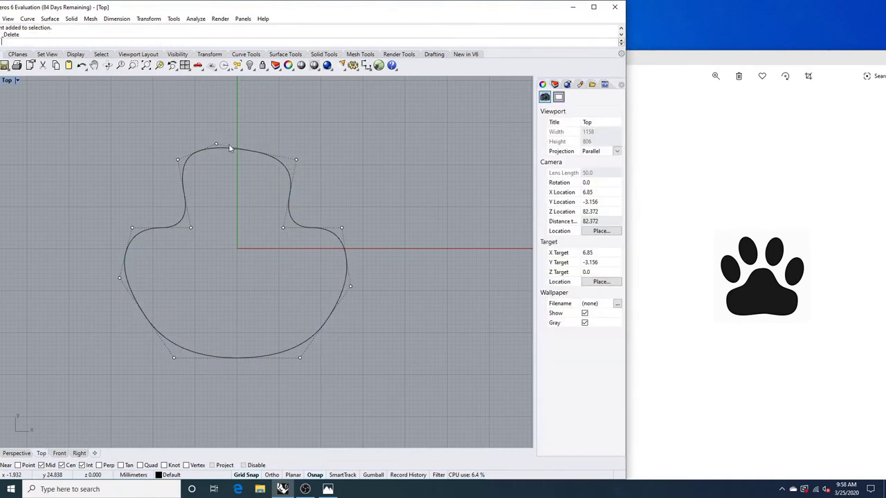
left_click(354, 150)
right_click_drag(355, 150, 393, 220)
scroll(404, 178, "down", 4)
Step: Close the paw reference image and maximize the modelling window with the pad outline in view
left_click_drag(800, 57, 747, 44)
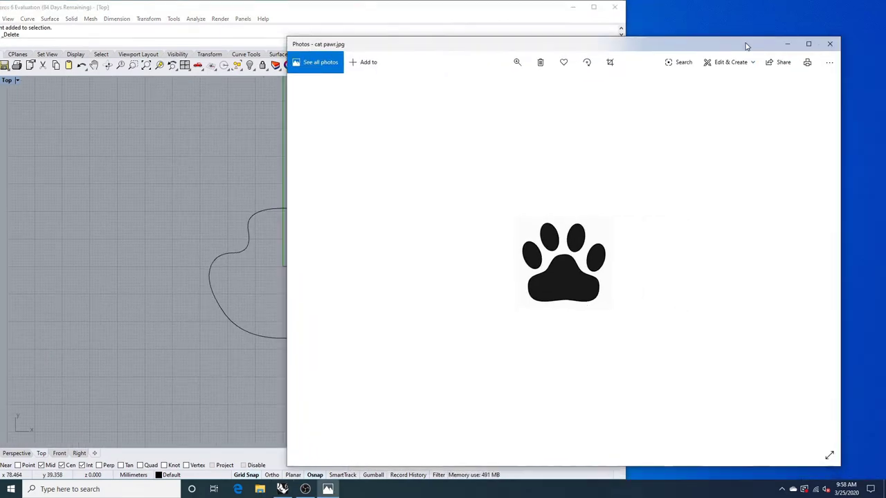
left_click(829, 43)
left_click(593, 7)
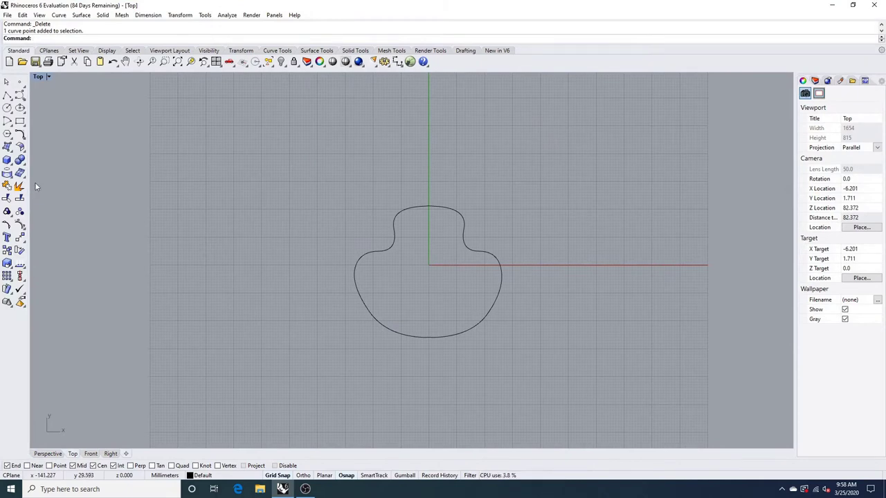
scroll(427, 247, "down", 2)
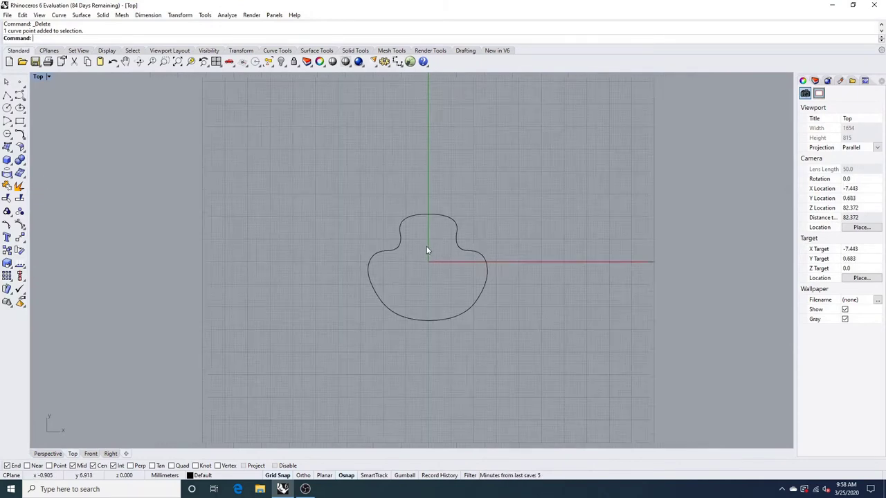
right_click_drag(436, 257, 391, 272)
scroll(391, 272, "up", 4)
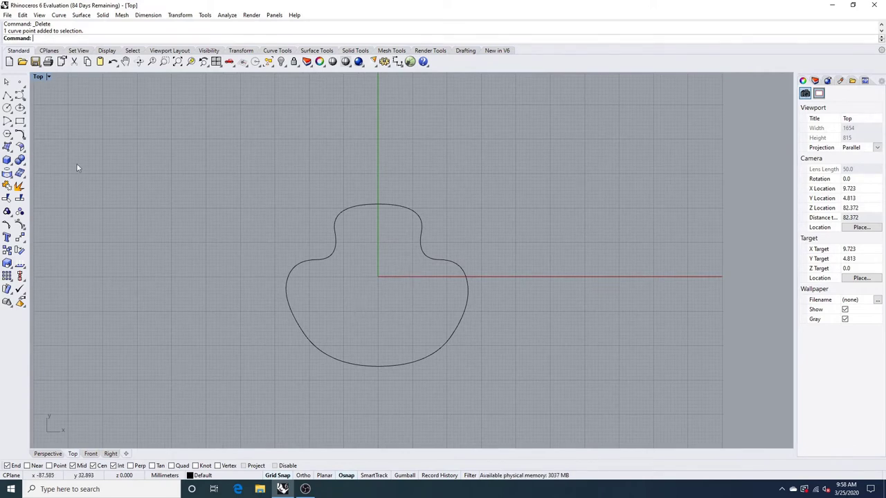
left_click(20, 108)
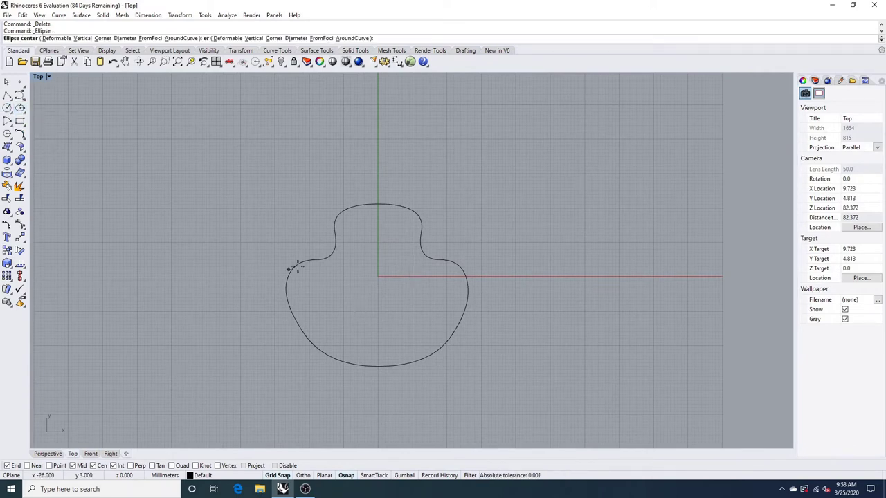
left_click(309, 242)
left_click(241, 174)
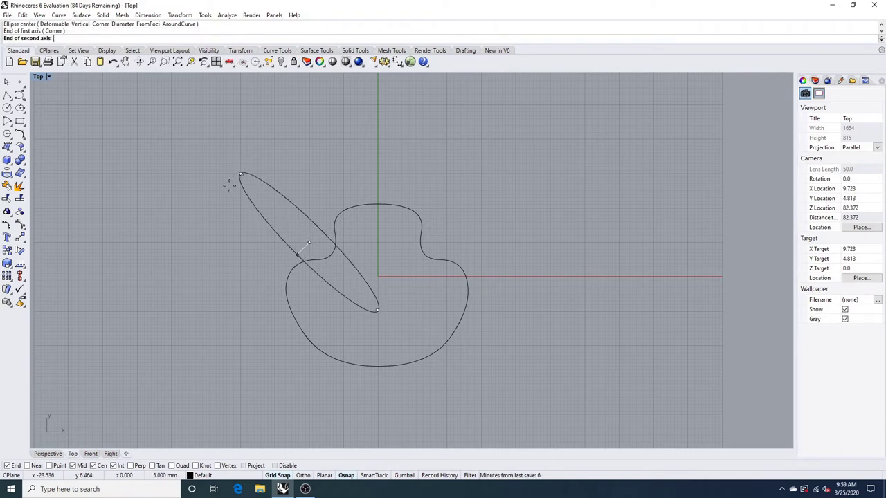
key("Escape")
right_click(239, 190)
Step: Try a diagonal toe ellipse by diameter from about (-20, 10) to (-40, 30), and delete it
left_click(24, 111)
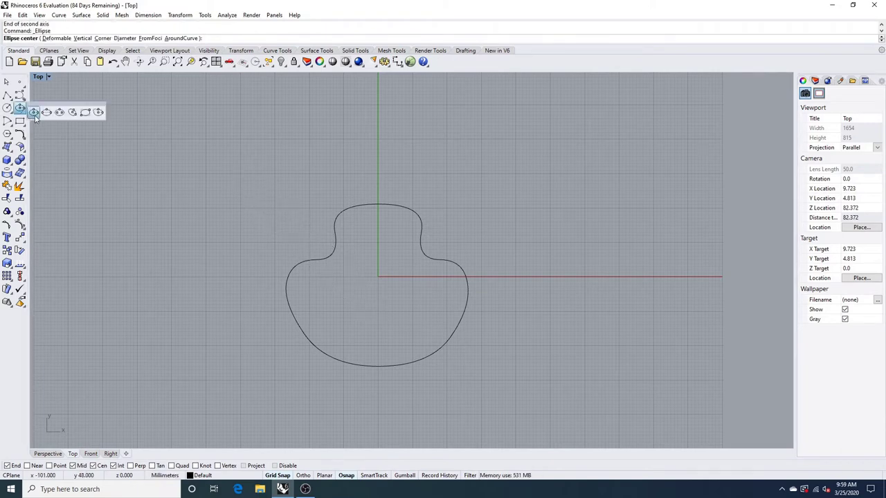
left_click(47, 114)
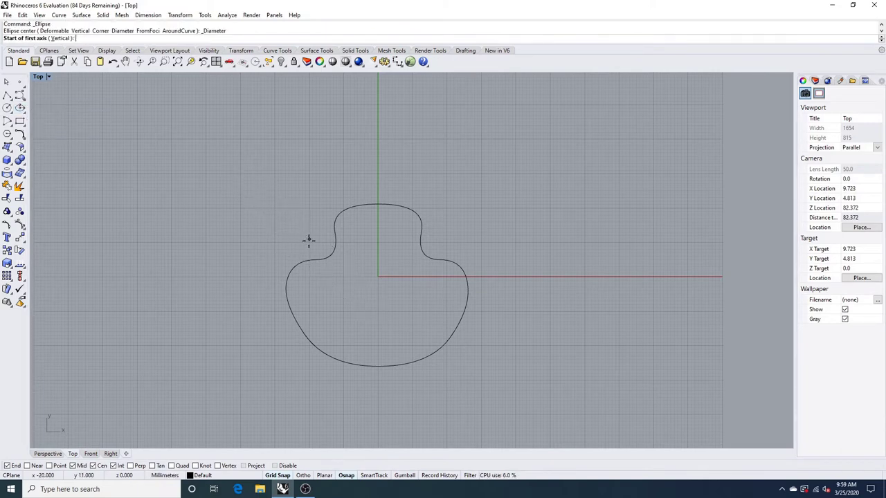
left_click(309, 242)
left_click(241, 177)
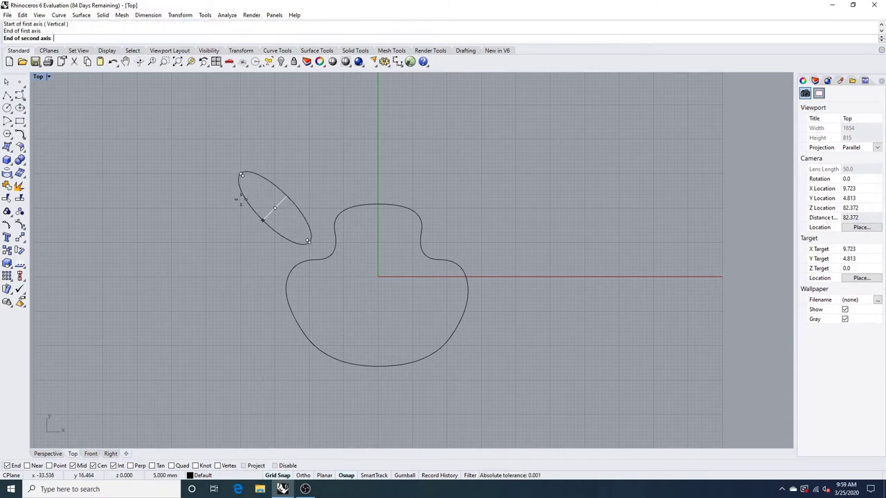
left_click(246, 215)
left_click(298, 198)
left_click_drag(298, 198, 275, 150)
key("ctrl+z")
left_click(306, 169)
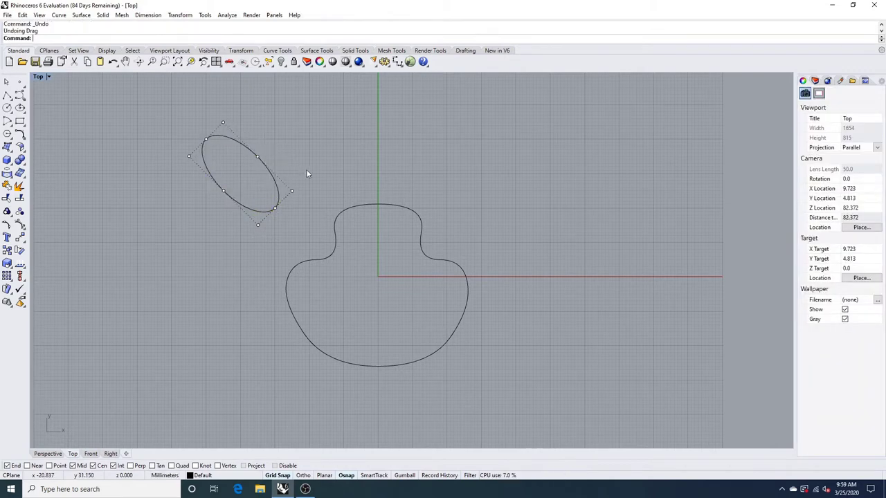
left_click(249, 207)
key("Delete")
Step: Draw a toe ellipse by diameter beside the neck, with its first axis running diagonally from (-25, 15) to about (-43, 33)
left_click(23, 111)
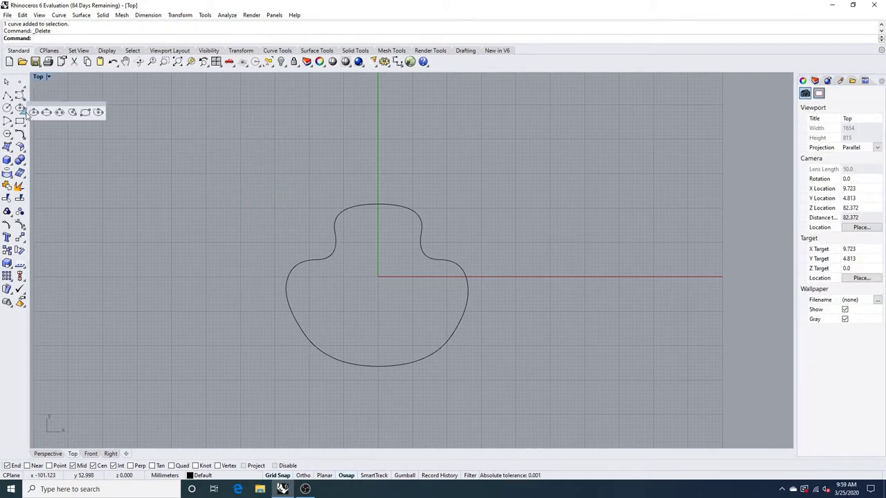
left_click(45, 114)
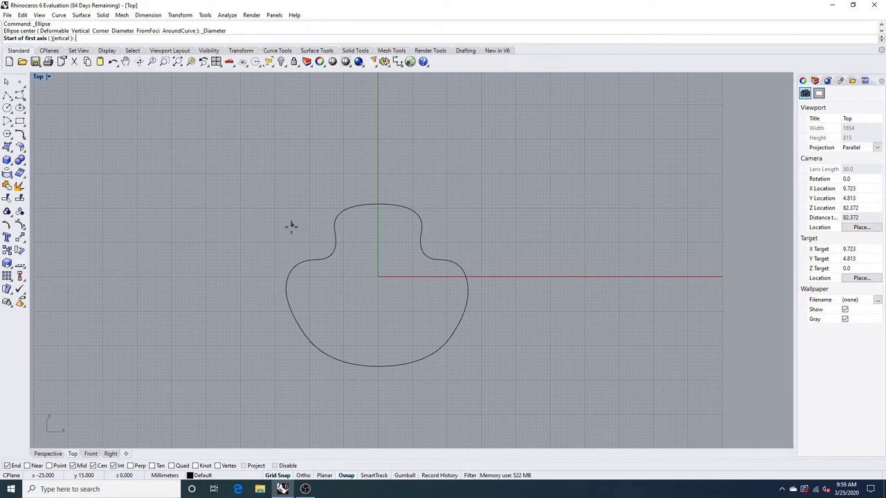
left_click(291, 225)
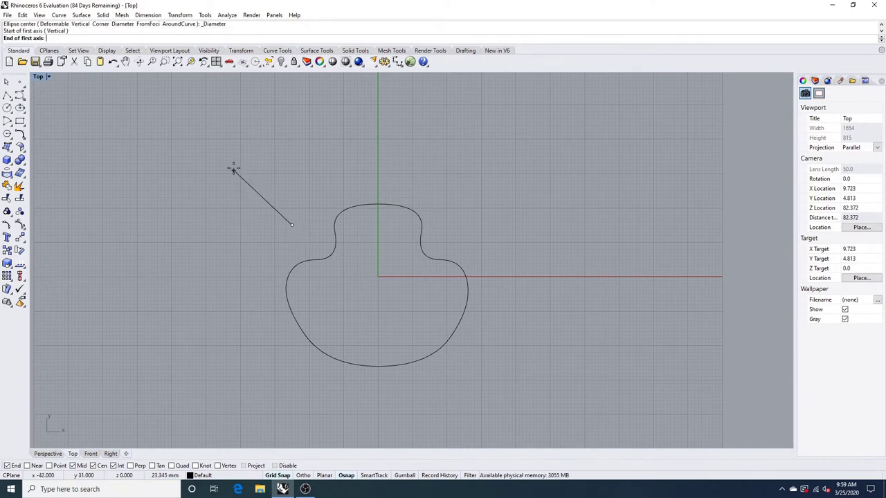
left_click(233, 169)
left_click(242, 211)
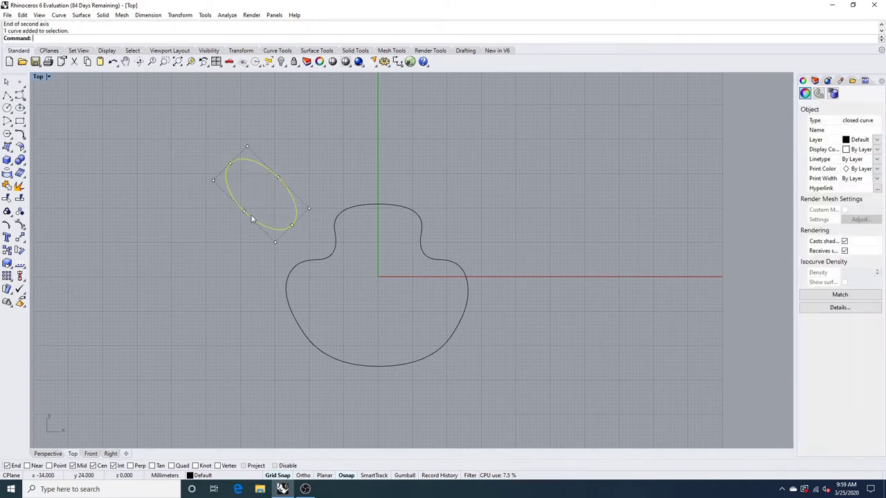
Step: Rotate a copy of the toe ellipse about (0, -10) to place a second, more upright toe above the pad
type("Rotate")
key("Return")
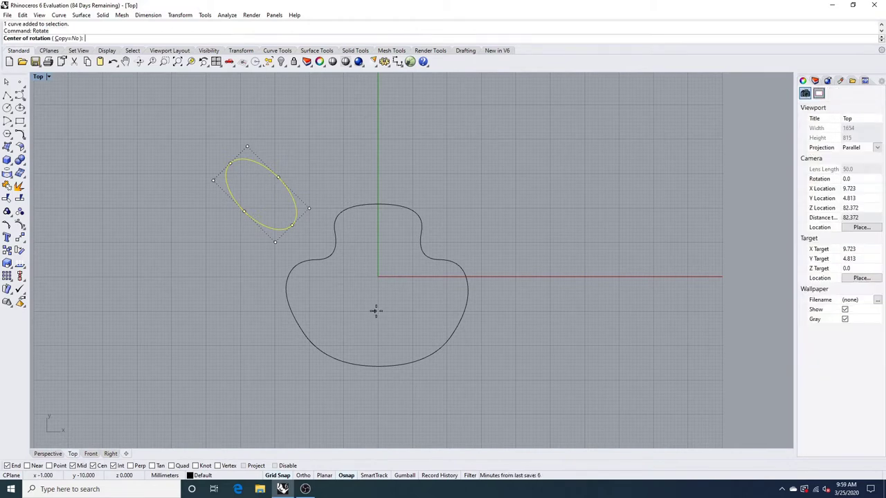
left_click(377, 312)
left_click(292, 224)
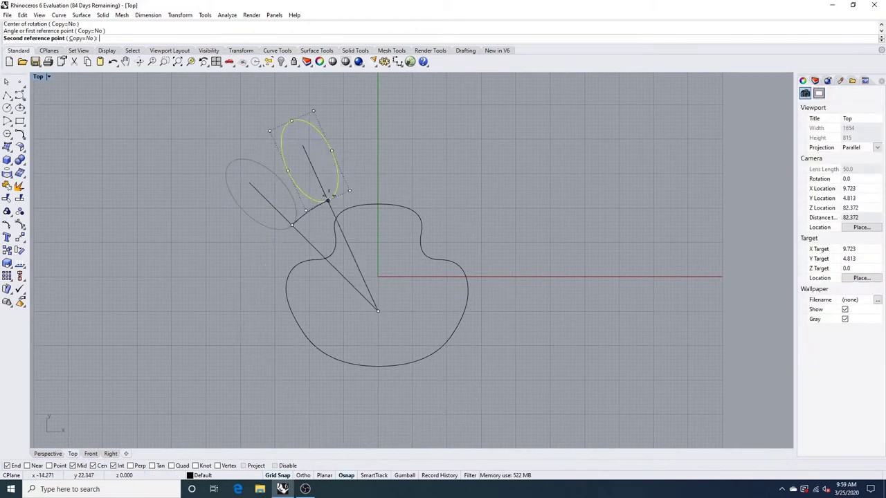
left_click(80, 39)
left_click(339, 142)
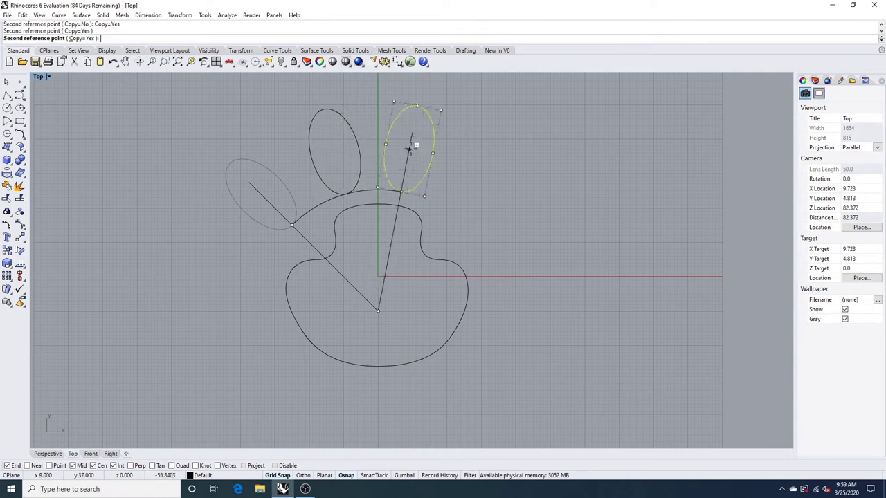
key("ctrl+z")
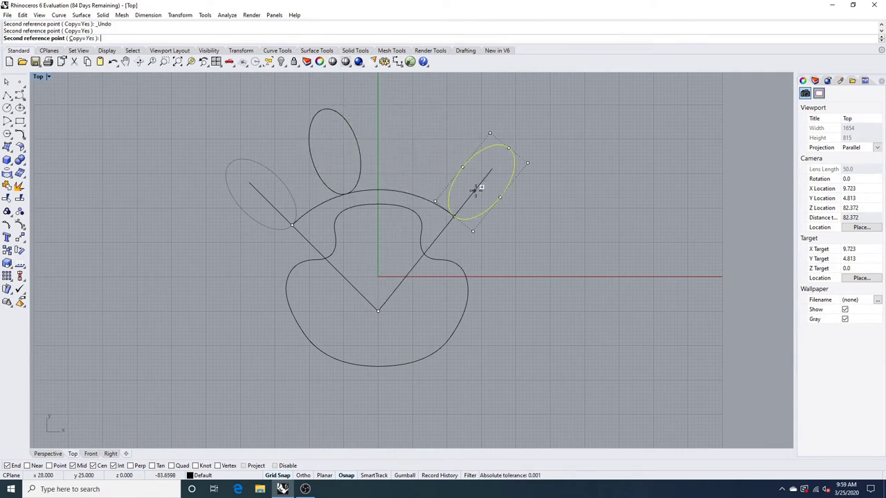
key("Return")
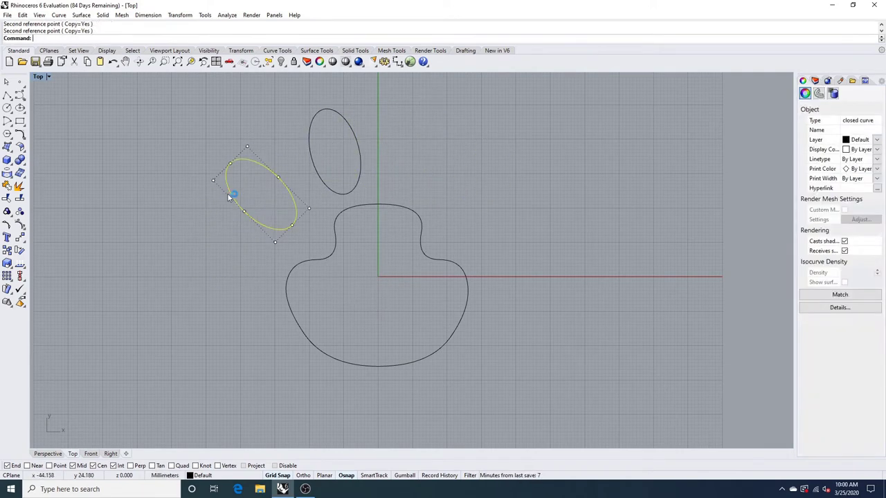
Step: Mirror both toe ellipses across the vertical axis through the pad's bottom midpoint, keeping the originals
left_click(268, 488)
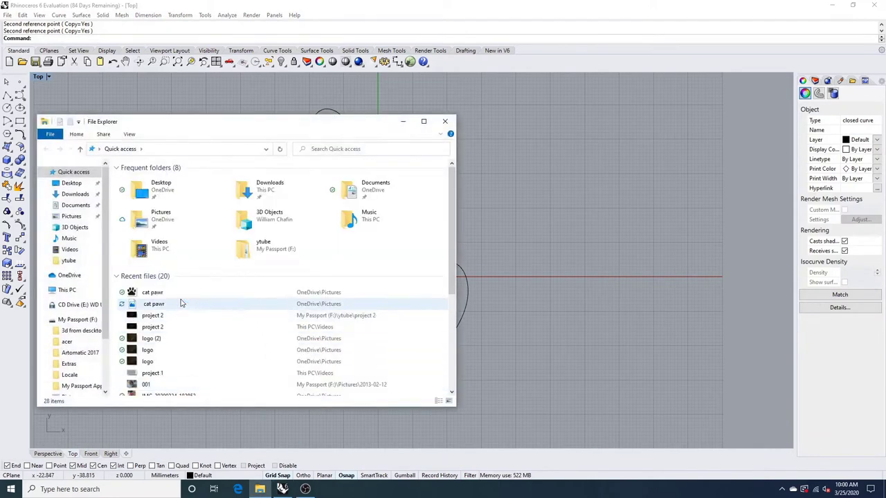
left_click(484, 228)
left_click(341, 196)
left_click(295, 226, "shift")
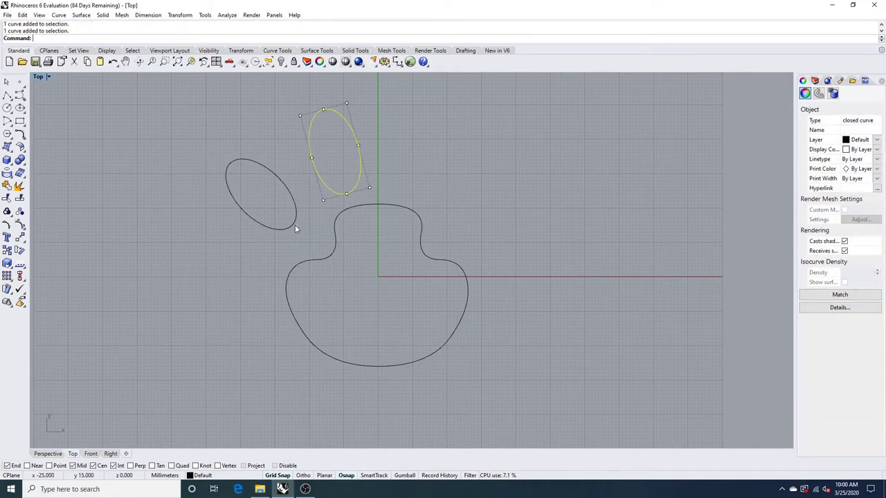
type("Mirror")
key("Return")
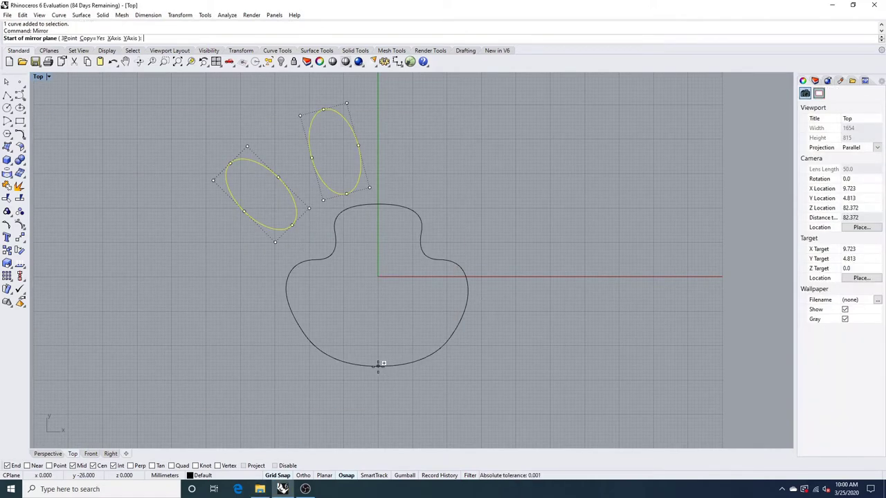
left_click(378, 366)
left_click(378, 291)
left_click(452, 170)
left_click_drag(402, 103, 580, 254)
left_click(590, 129)
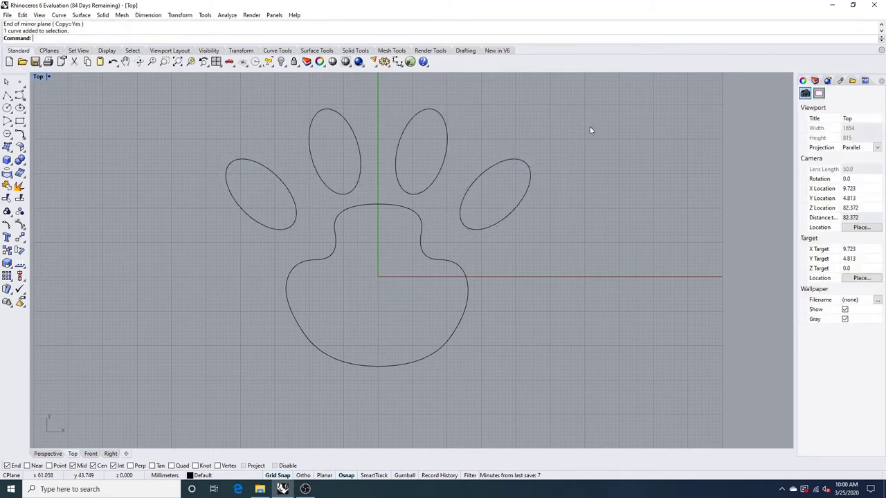
left_click_drag(591, 127, 438, 177)
key("Return")
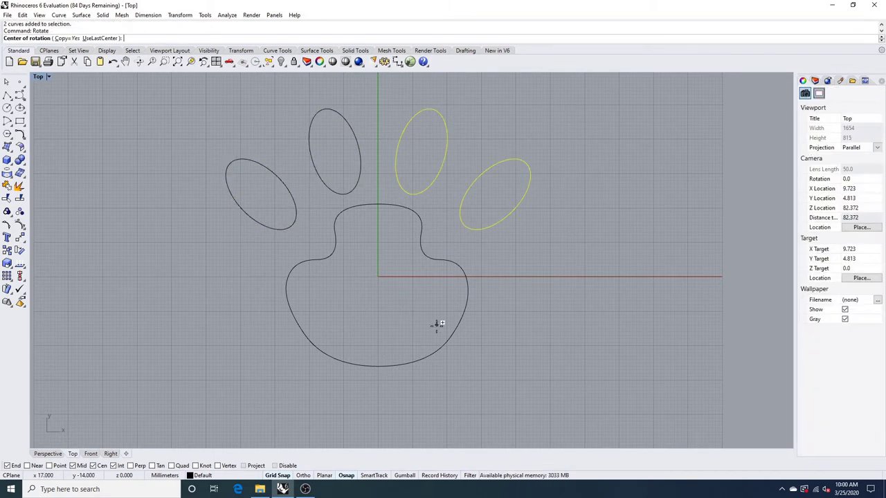
left_click(378, 311)
left_click(410, 195)
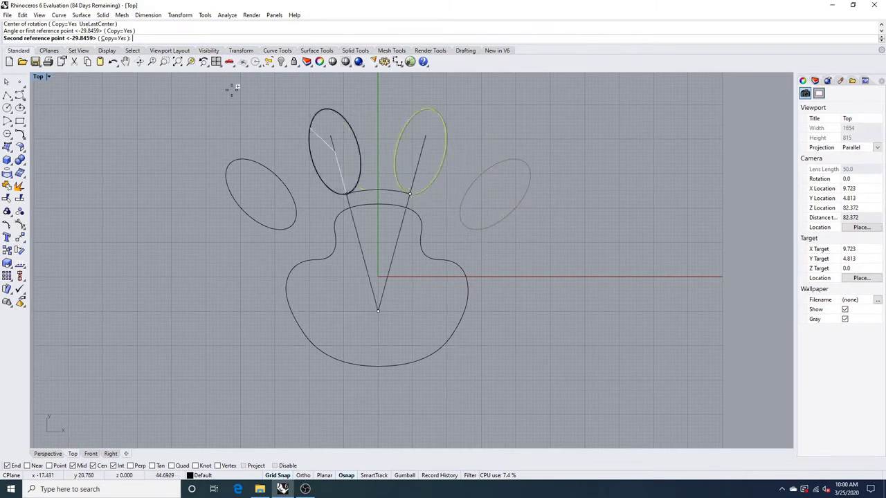
left_click(116, 38)
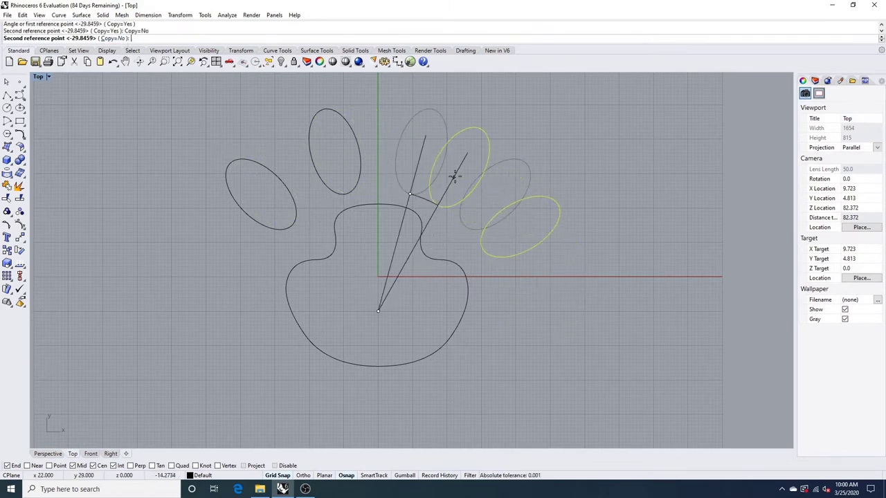
scroll(454, 175, "up", 3)
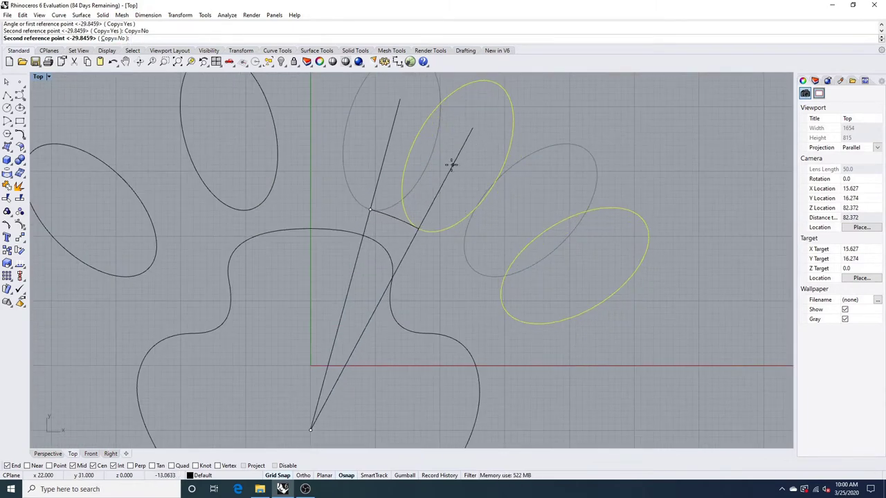
key("Escape")
key("Escape")
Step: Move the two inner control points at the pad's neck upward and outward symmetrically to widen and soften the neck
scroll(472, 181, "down", 11)
left_click(460, 240)
scroll(452, 241, "up", 4)
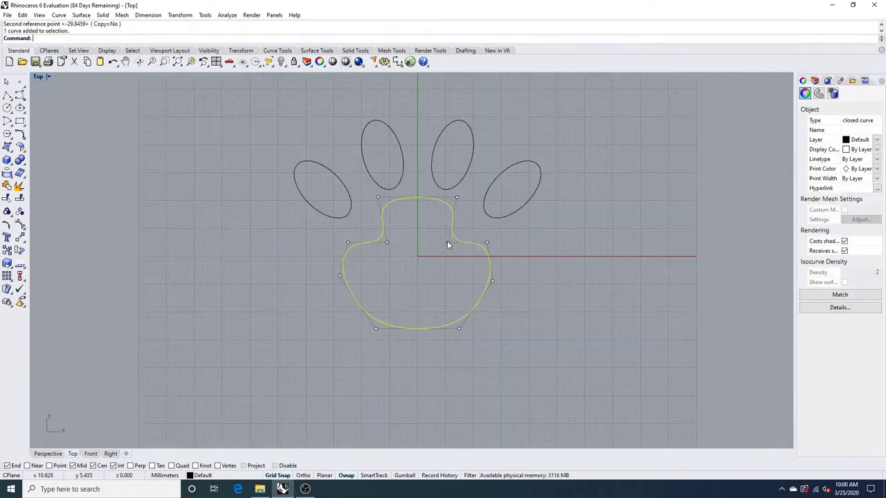
left_click_drag(448, 243, 462, 228)
left_click_drag(386, 243, 371, 224)
scroll(374, 232, "up", 6)
left_click(505, 259)
right_click_drag(506, 259, 456, 297)
scroll(456, 296, "down", 2)
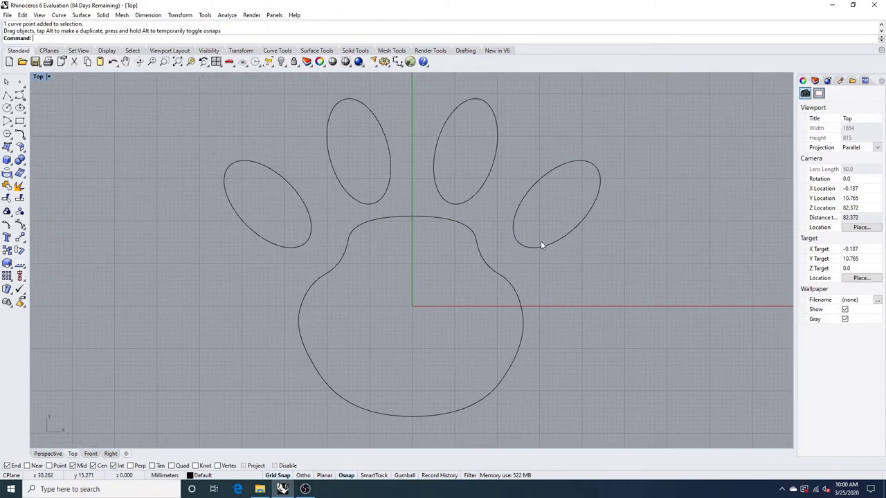
Step: Move the left outer toe down and inward toward the pad, and delete the right outer toe
right_click_drag(528, 266, 508, 321)
left_click(268, 303)
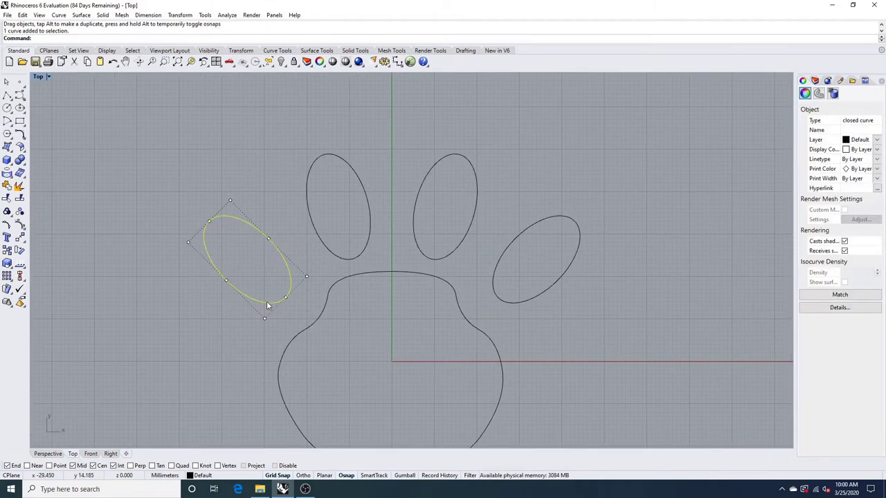
left_click_drag(268, 302, 281, 318)
left_click(523, 301)
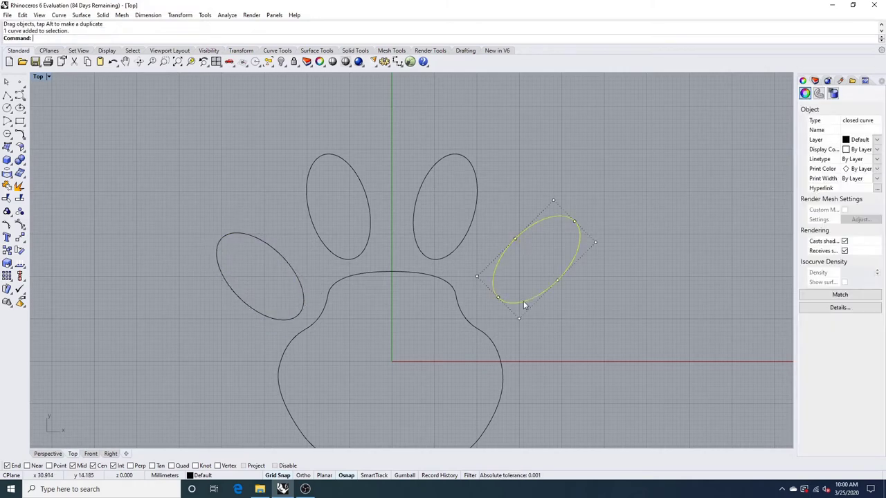
key("Delete")
Step: Mirror the left outer toe across the vertical axis to create the matching right outer toe
left_click(303, 311)
scroll(345, 333, "down", 4)
right_click_drag(432, 411, 435, 310)
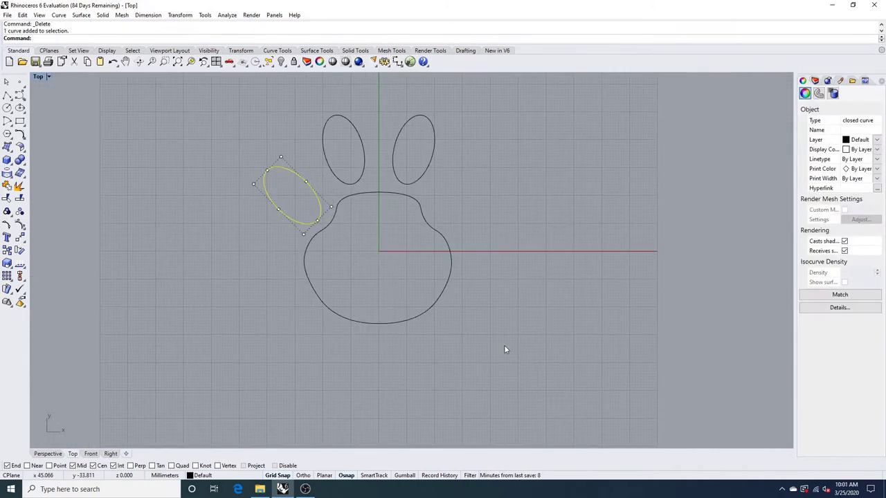
type("Mirror")
key("Return")
left_click(379, 323)
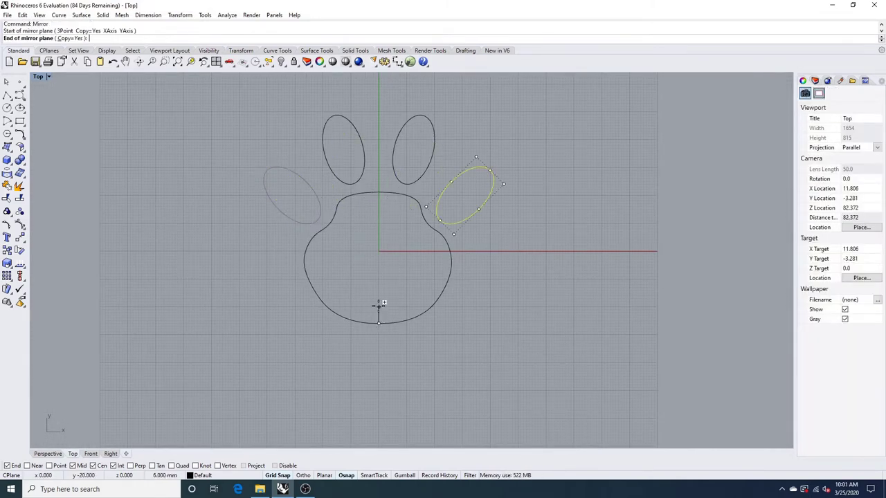
left_click(379, 305)
right_click_drag(571, 277, 575, 315)
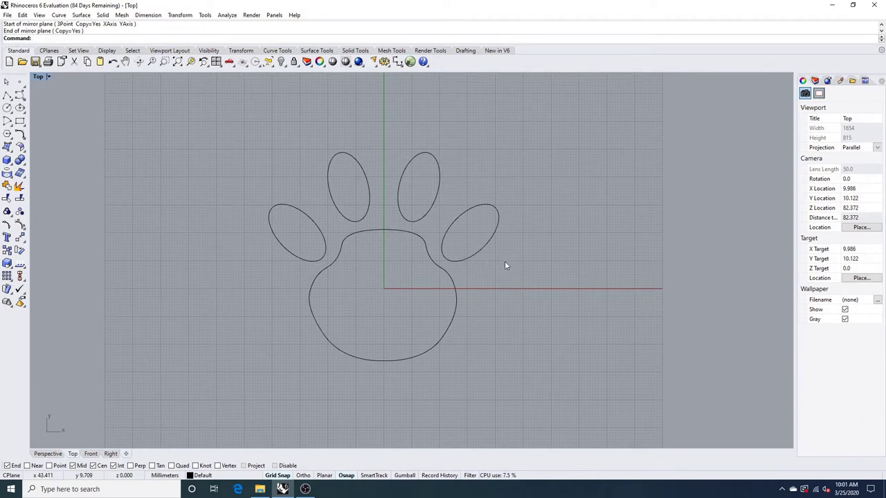
Step: Try lowering and then deleting the pad's left shoulder control point, and undo both changes
left_click(315, 284)
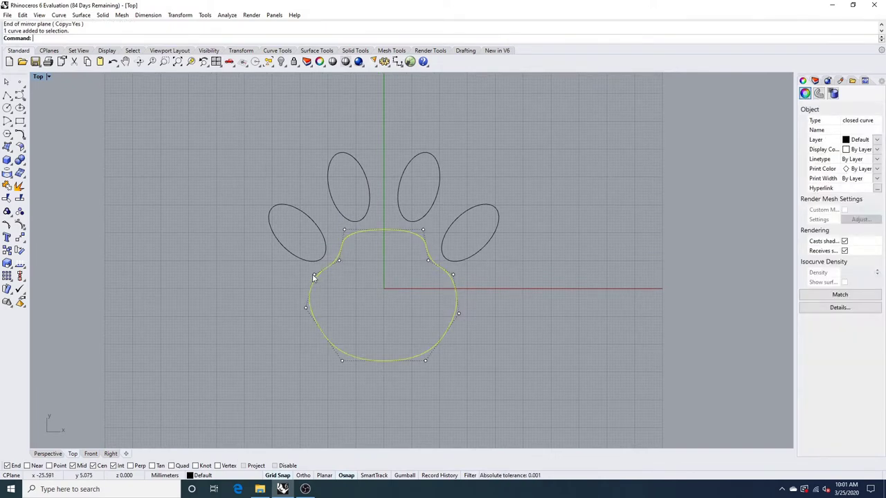
left_click_drag(313, 276, 308, 289)
key("Delete")
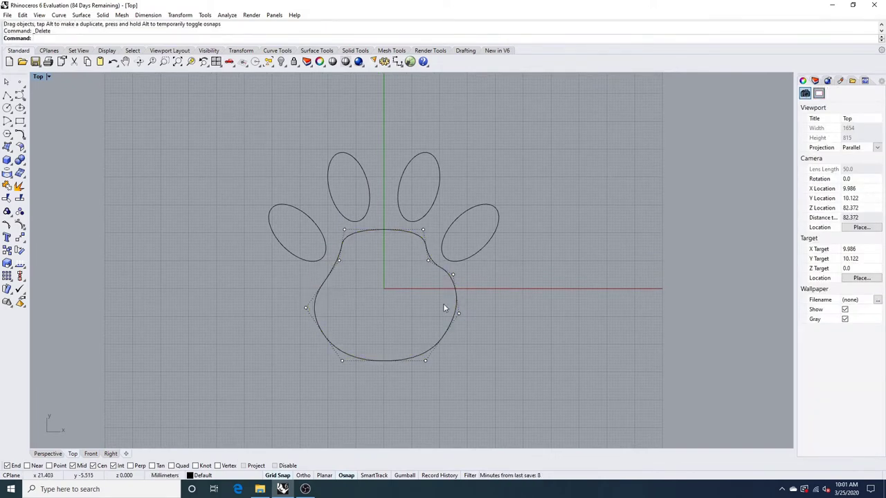
key("ctrl+z")
key("ctrl+z")
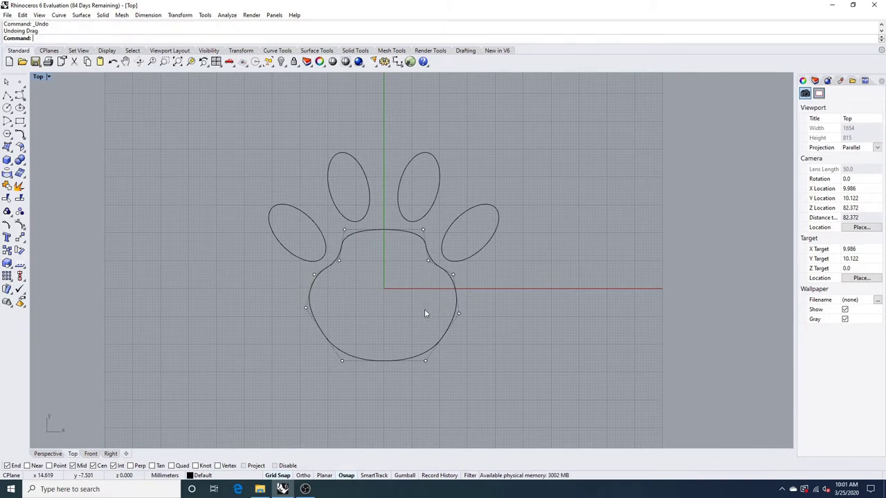
right_click_drag(420, 302, 440, 290)
scroll(412, 210, "up", 4)
scroll(413, 211, "down", 2)
scroll(412, 214, "down", 1)
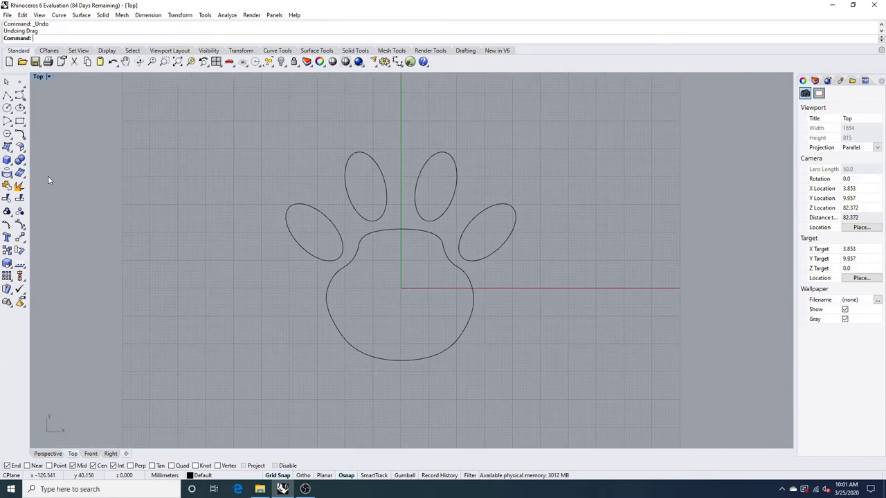
right_click_drag(333, 228, 280, 245)
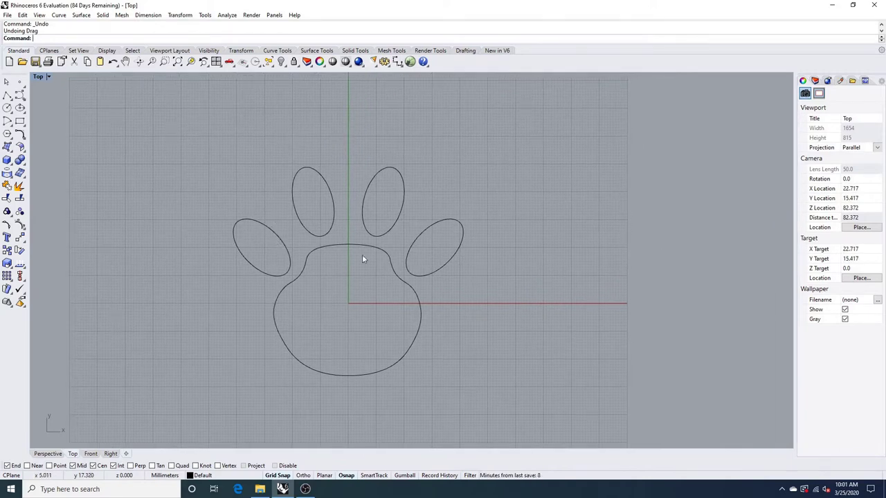
right_click_drag(385, 268, 329, 262)
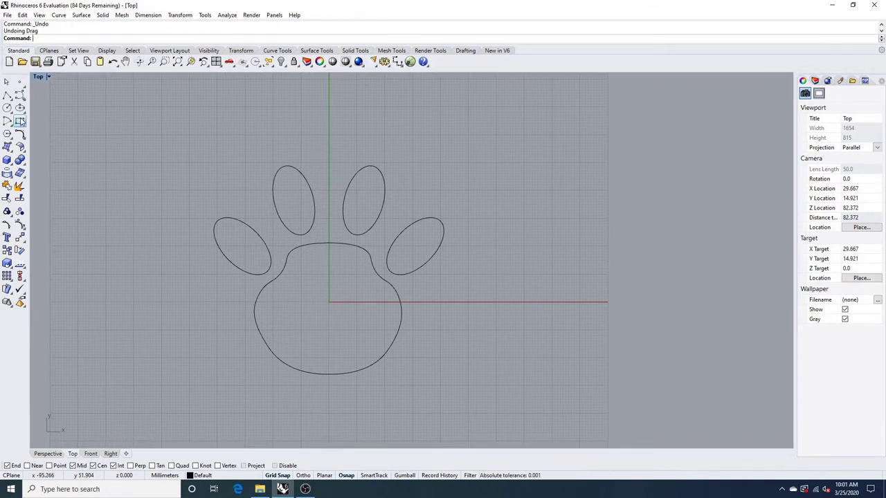
Step: Draw a circle centred on the origin with a radius of about 55 mm around the whole paw
left_click(8, 109)
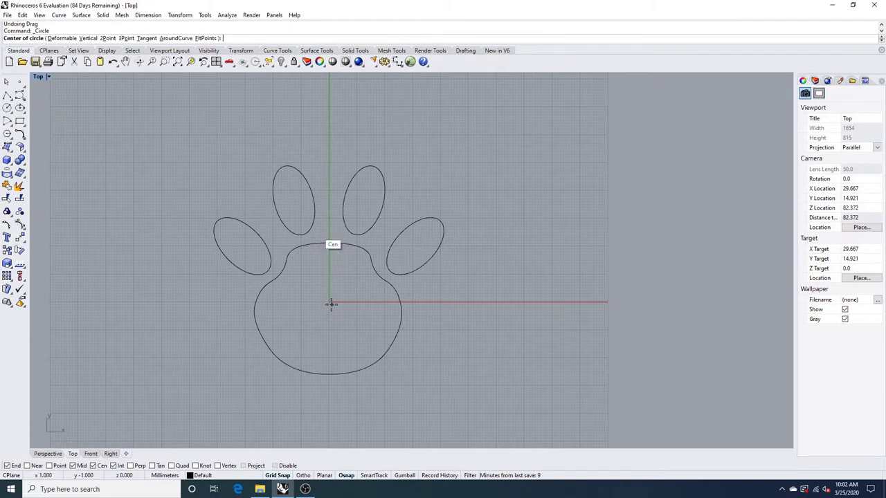
left_click(328, 301)
left_click(329, 148)
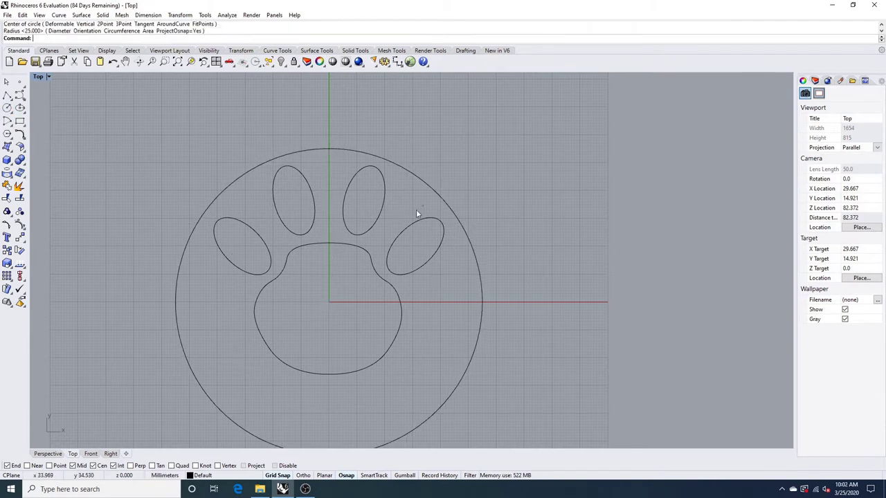
Step: Move the pad and all four toes down together by about 8 mm to centre the paw within the circle
left_click_drag(416, 207, 266, 297)
left_click_drag(329, 376, 329, 414)
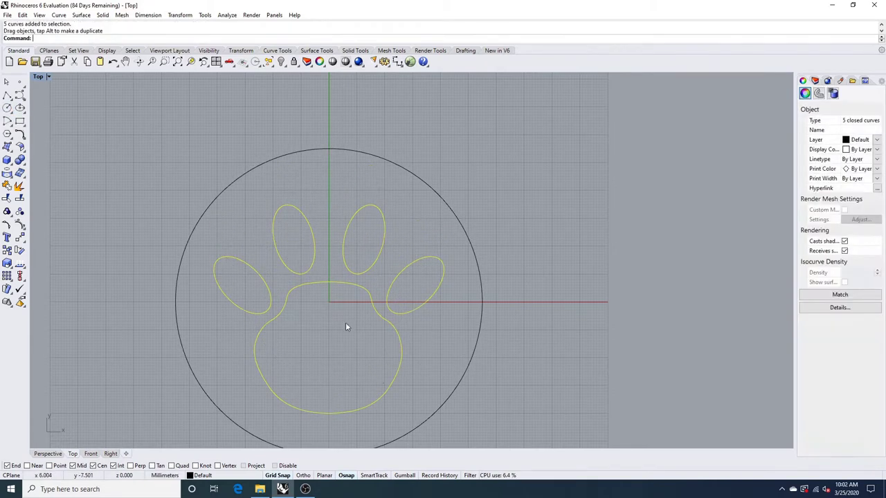
left_click(497, 211)
left_click_drag(242, 389, 242, 389)
left_click_drag(329, 414, 329, 397)
left_click(336, 376)
scroll(373, 352, "down", 4)
right_click_drag(373, 351, 378, 285)
scroll(364, 281, "up", 4)
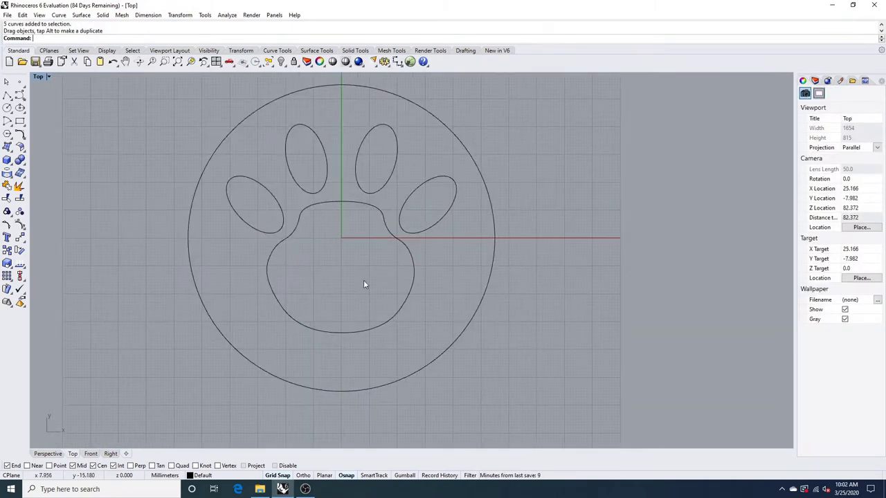
Step: Start rebuilding the pad outline and preview it with 20 points at degree 2
scroll(353, 275, "up", 3)
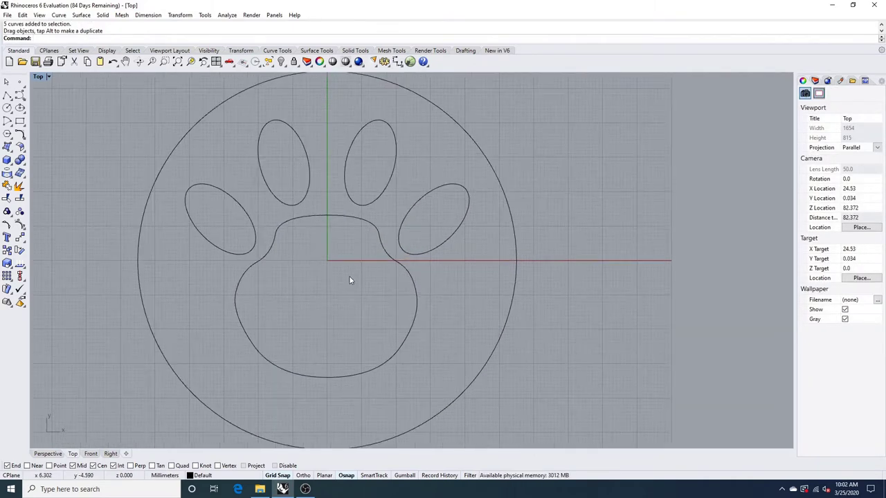
left_click(389, 263)
key("Return")
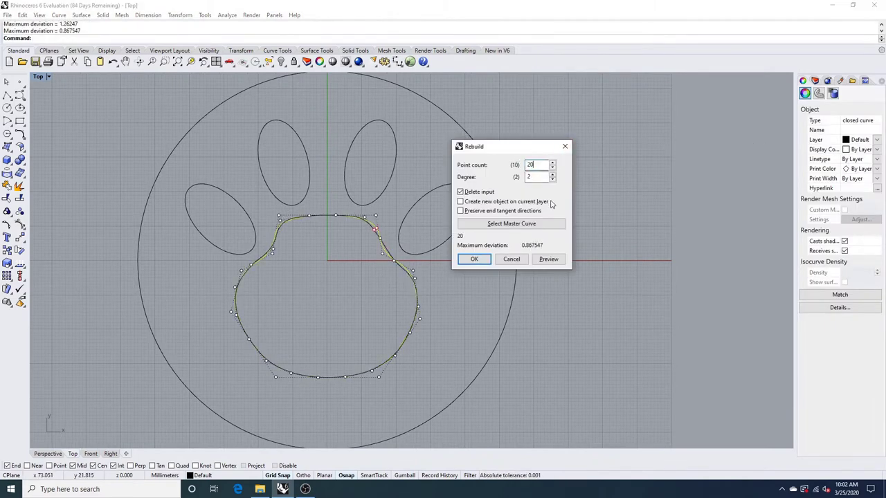
scroll(386, 239, "up", 8)
right_click_drag(390, 240, 413, 210)
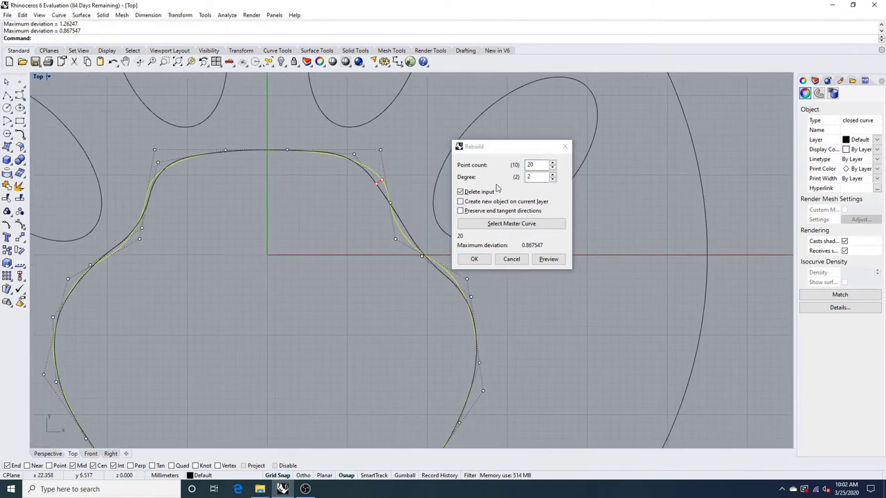
Step: Preview the pad outline's rebuild at degree 2 with point counts of 40, 5, 10 and 30
left_click_drag(537, 165, 529, 164)
type("40")
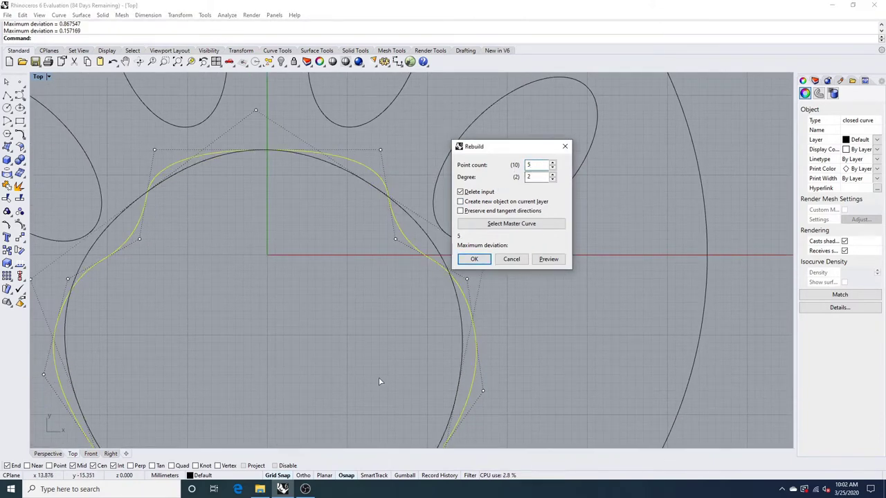
scroll(364, 344, "down", 4)
right_click_drag(367, 345, 377, 302)
scroll(379, 238, "up", 2)
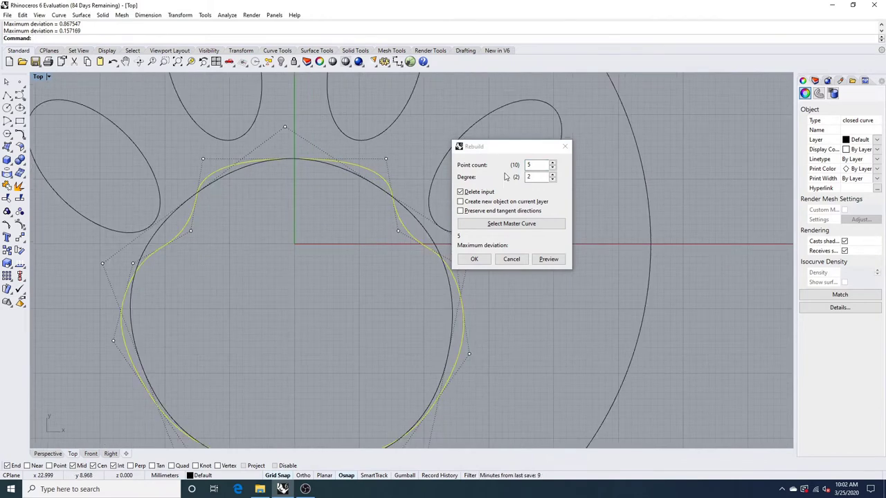
left_click_drag(539, 166, 512, 164)
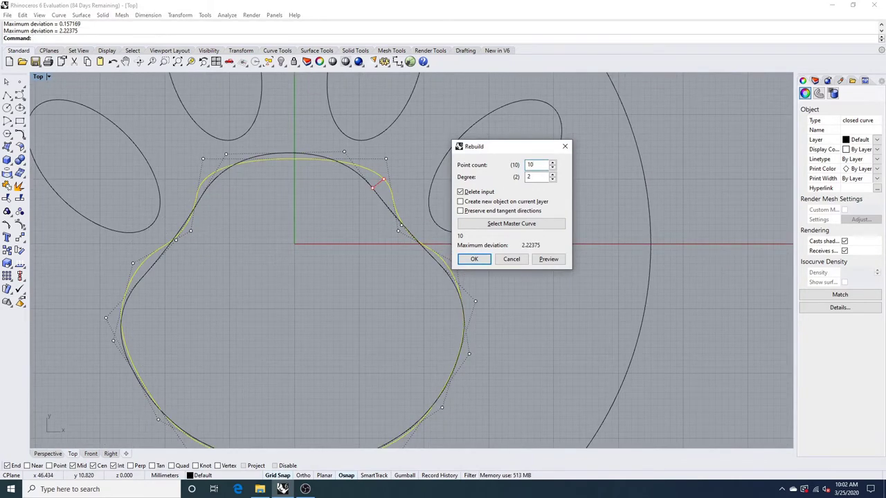
left_click_drag(539, 164, 509, 162)
type("30")
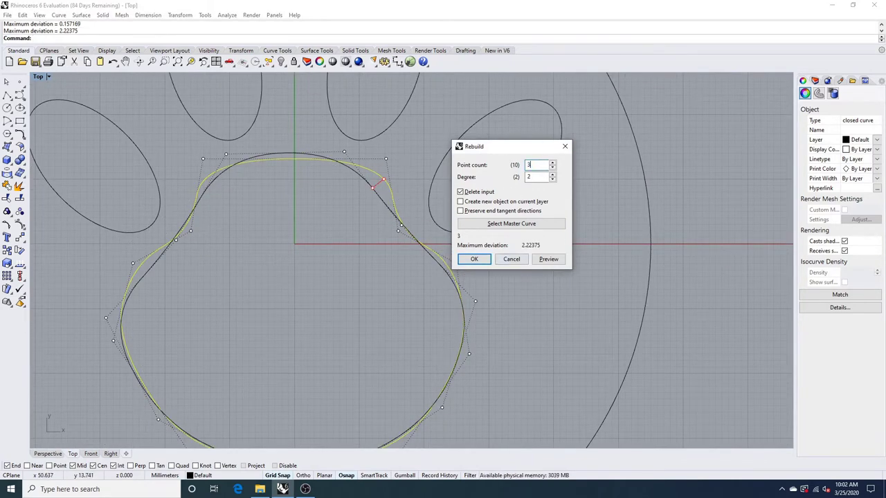
Step: Rebuild the pad outline with 15 points at degree 4
left_click(552, 175)
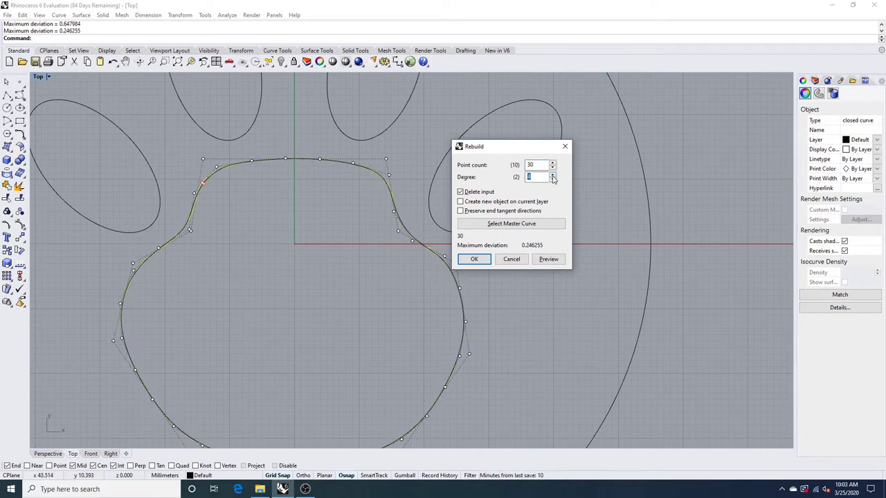
left_click(552, 175)
right_click_drag(426, 251, 392, 207)
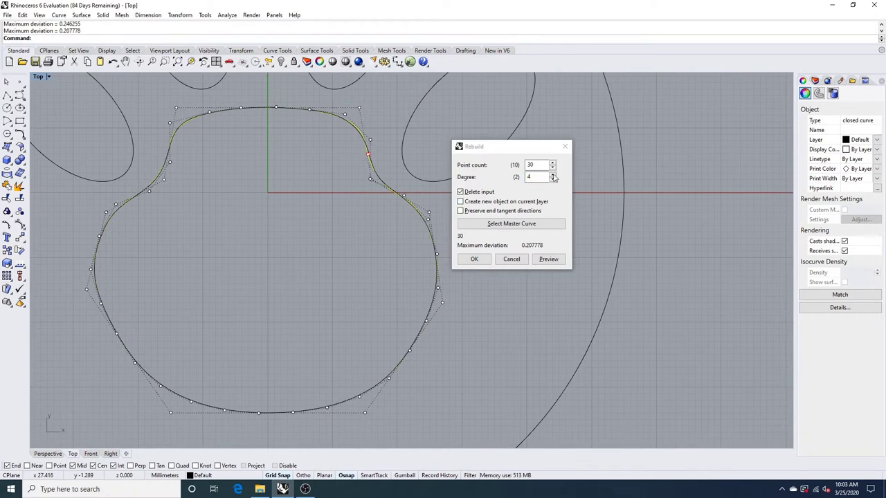
left_click_drag(537, 165, 527, 167)
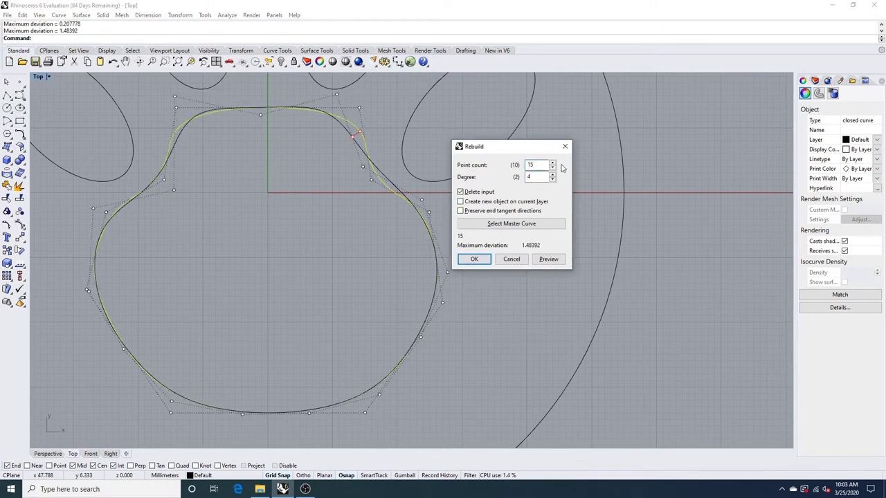
left_click(479, 261)
scroll(300, 212, "down", 2)
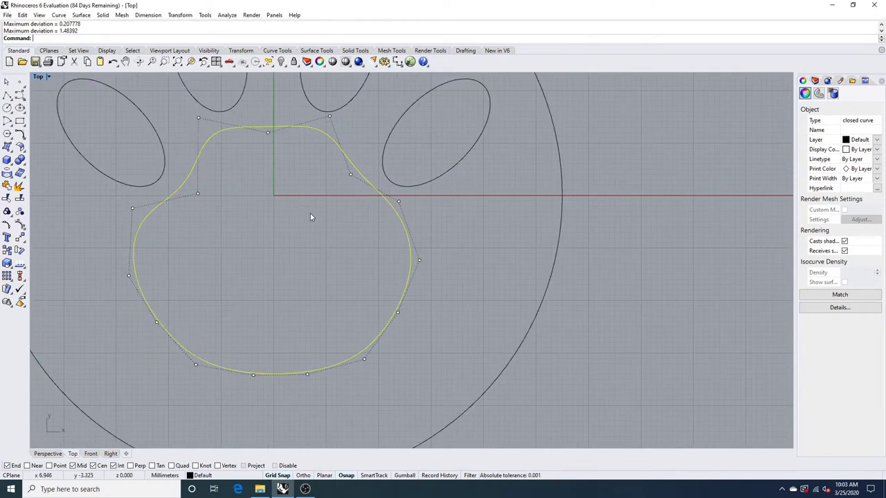
right_click_drag(310, 213, 325, 220)
Step: Move the control point at the pad's right waist slightly down and outward, to about x 16, y 0
left_click(365, 183)
left_click_drag(366, 185, 445, 201)
scroll(229, 200, "up", 2)
left_click(511, 238)
scroll(422, 245, "down", 8)
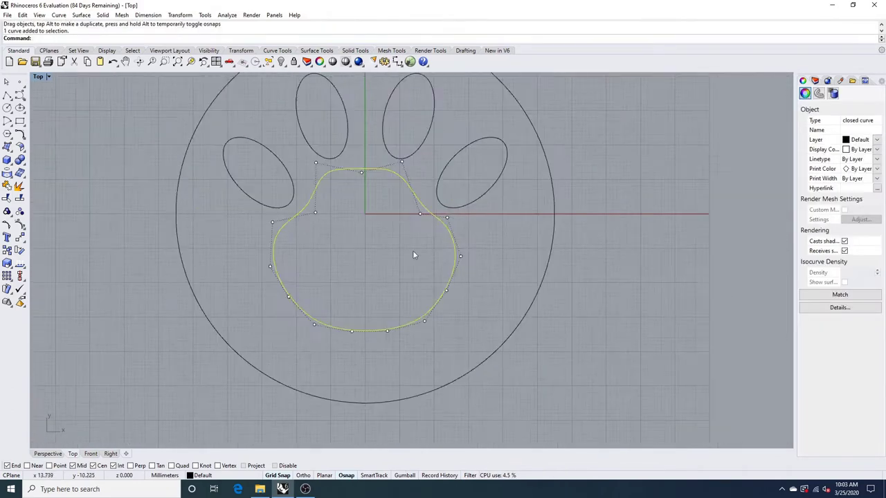
Step: Draw a vertical line along the pad's centre from its bottom edge to its top edge
right_click_drag(413, 250, 400, 214)
left_click(6, 96)
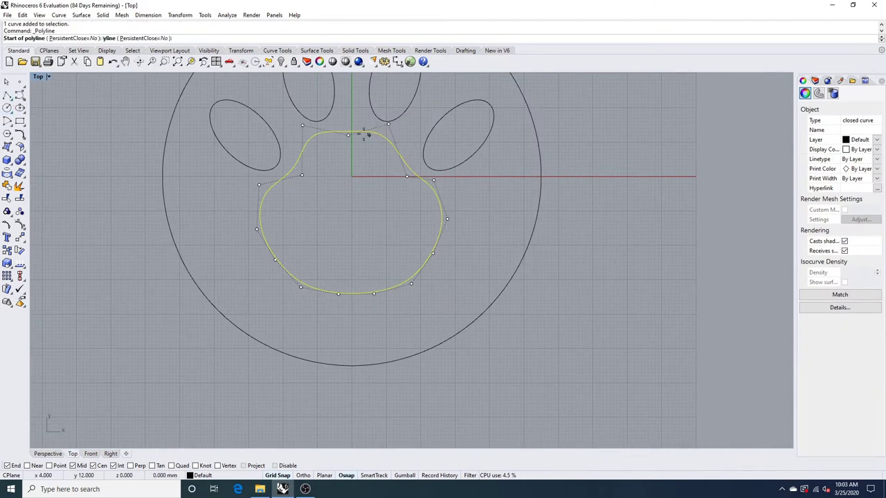
left_click(351, 294)
left_click(353, 131)
key("Return")
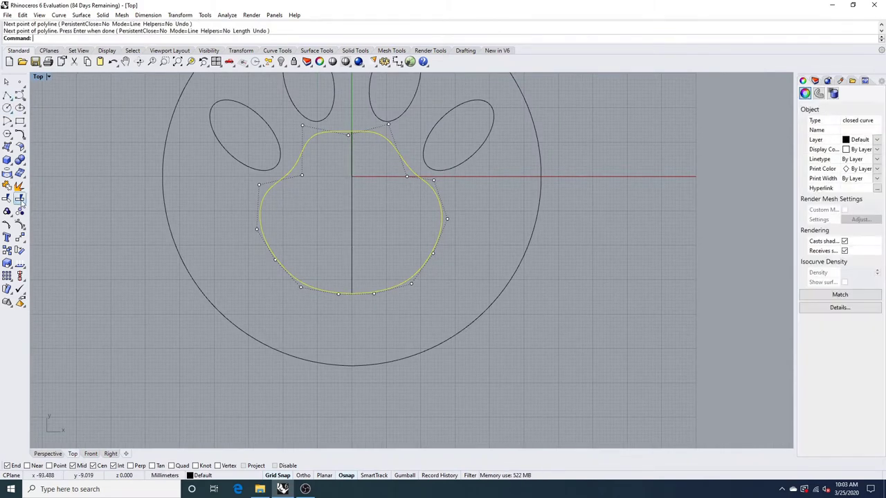
Step: Try to split the pad outline with the vertical centre line
left_click(22, 201)
left_click(354, 243)
key("Return")
left_click(364, 207)
left_click(413, 173)
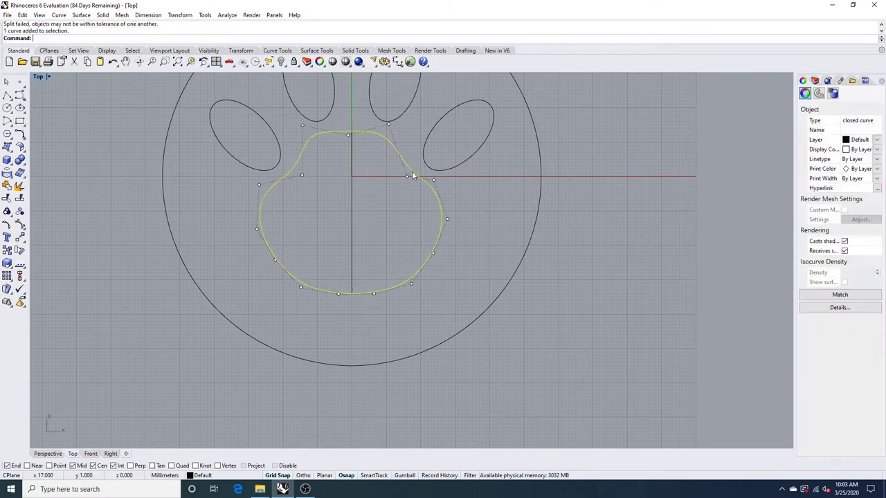
left_click(385, 203)
left_click(20, 199)
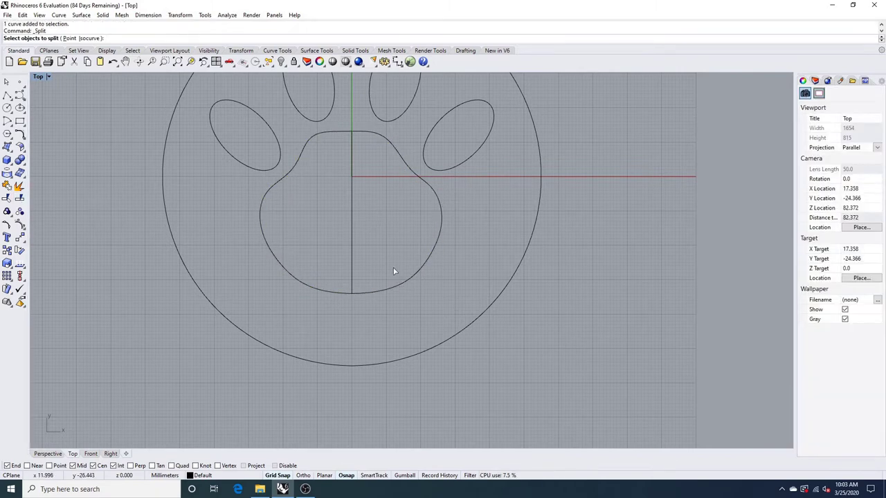
left_click(399, 286)
key("Return")
left_click(353, 260)
key("Return")
left_click(397, 290)
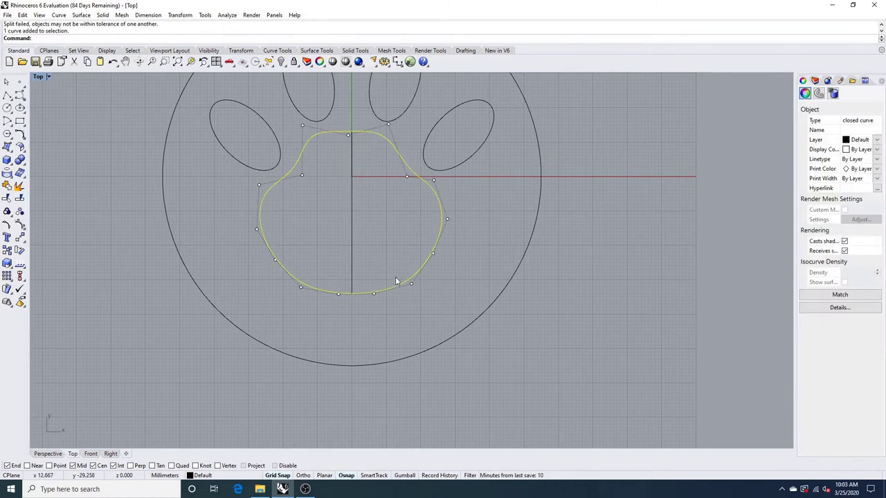
scroll(360, 292, "up", 8)
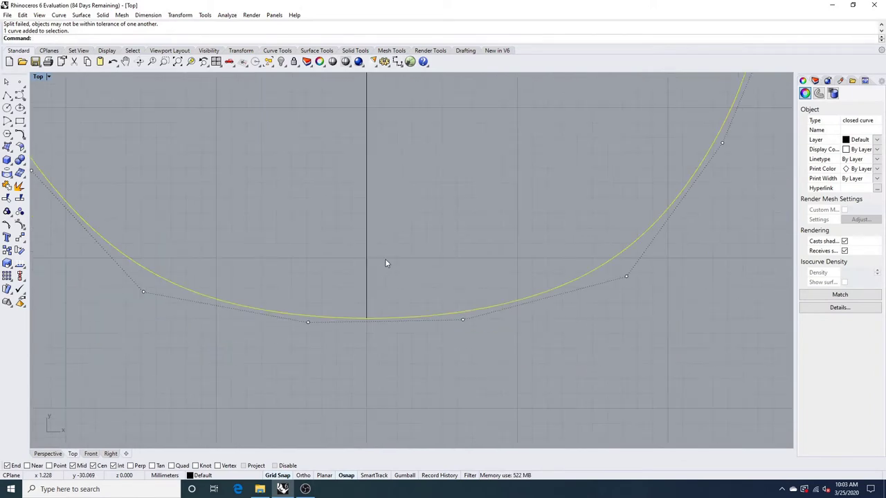
scroll(374, 252, "down", 7)
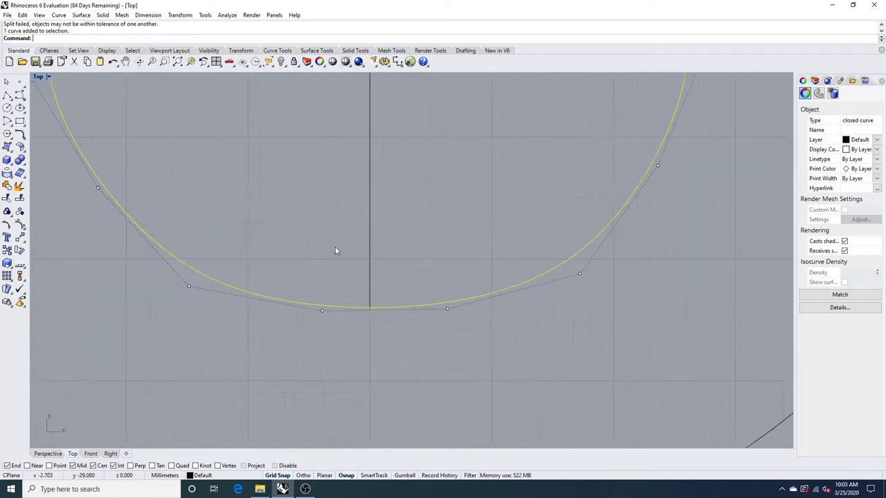
Step: Inspect where the centre line meets the pad outline in the perspective view and delete the line
double_click(38, 78)
right_click_drag(599, 181, 601, 209)
left_click(600, 209)
scroll(661, 165, "up", 7)
left_click(646, 168)
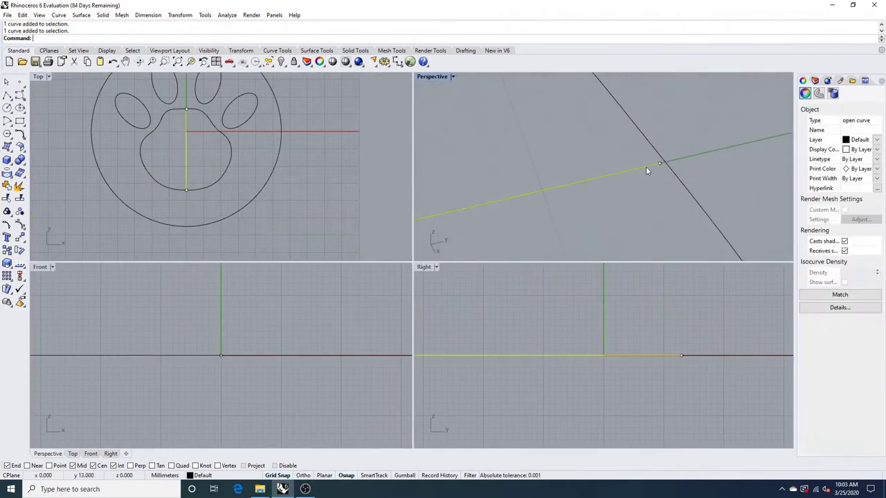
key("Delete")
Step: Draw a vertical centre line about 60 mm long that extends past the pad's bottom and top edges, starting at y -40
left_click(7, 97)
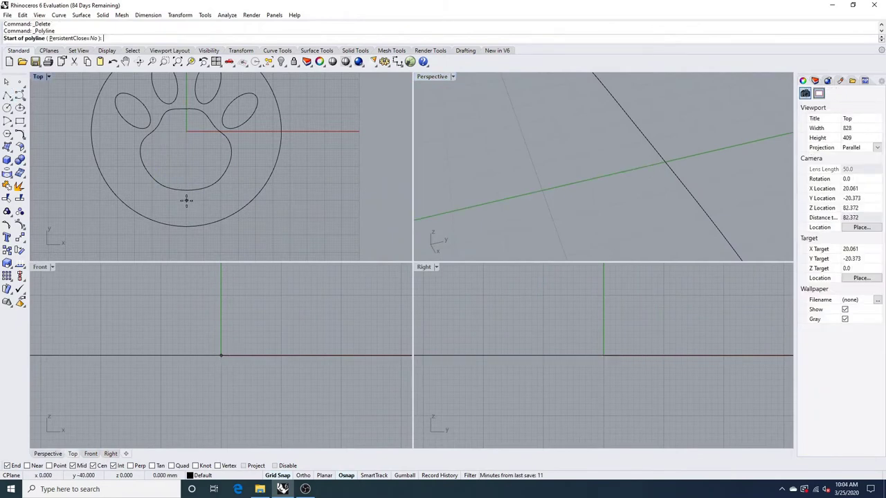
left_click(186, 200)
left_click(187, 97)
key("Return")
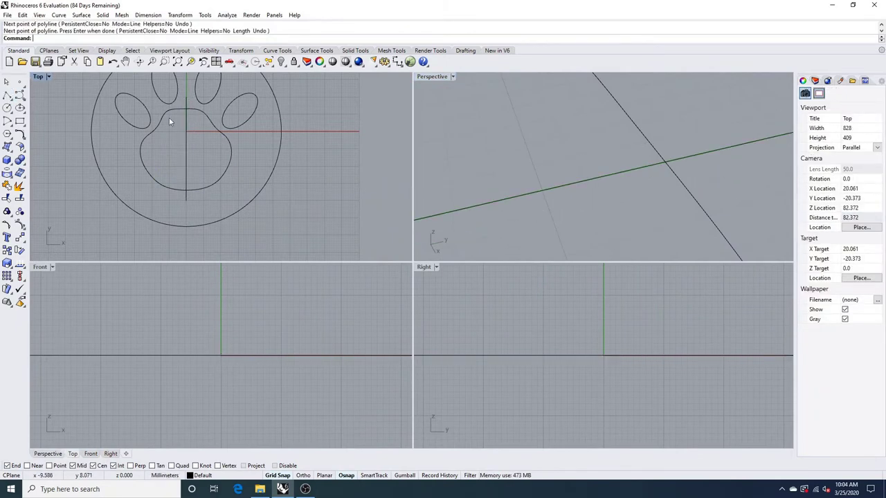
Step: Split the pad outline using the extended centre line as the cutting object
type("split")
key("Return")
left_click(215, 184)
key("Return")
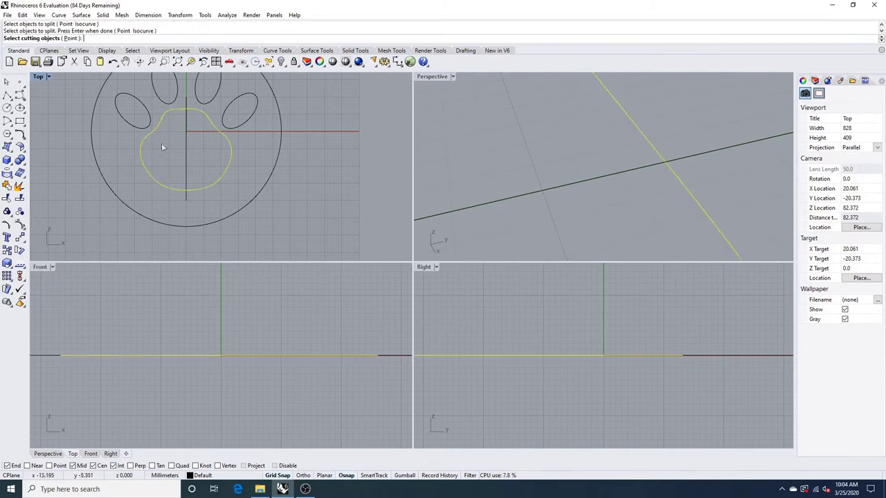
left_click(186, 155)
key("Return")
Step: Delete the right half of the pad outline and the centre line
left_click(223, 177)
key("Delete")
left_click(187, 158)
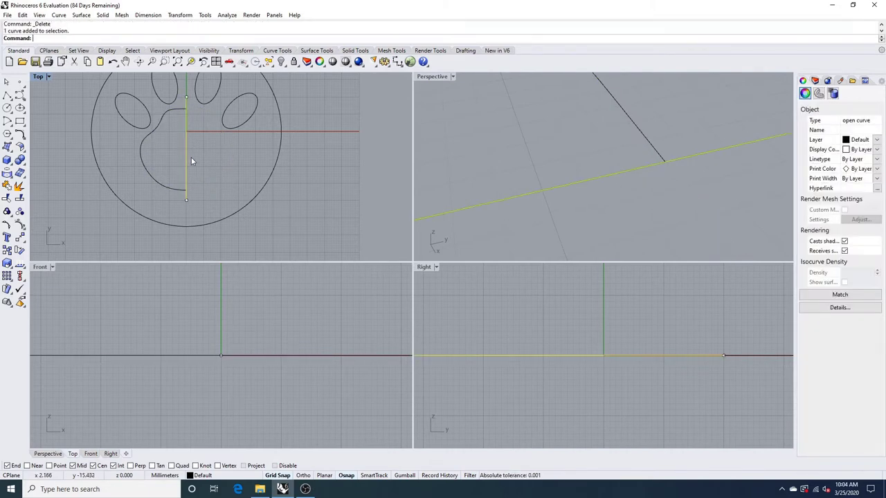
key("Delete")
Step: Mirror the left half of the pad outline across the vertical centre axis in the maximized top view
double_click(38, 76)
right_click_drag(302, 212, 275, 249)
left_click(306, 342)
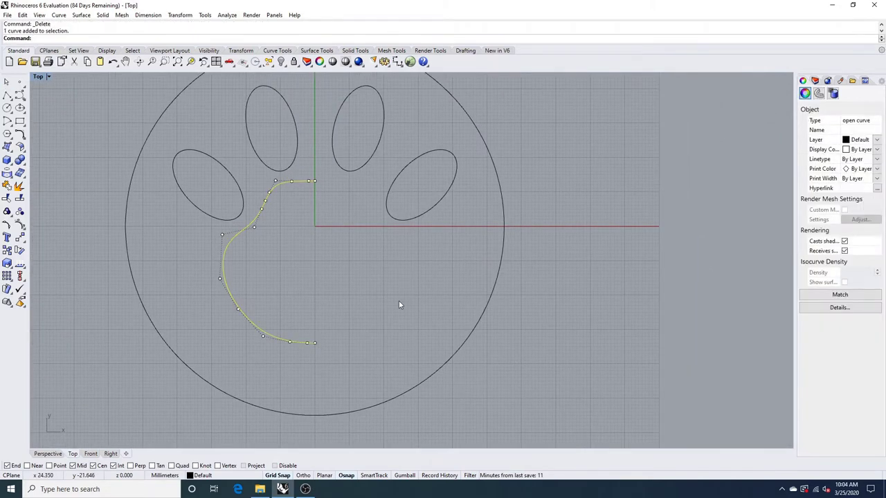
type("mirror")
key("Return")
left_click(315, 342)
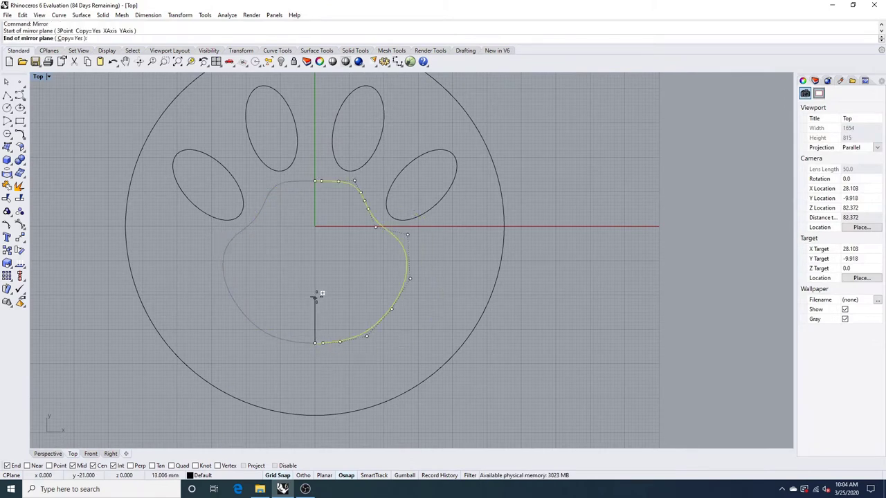
left_click(317, 295)
Step: Hide the four toe ellipses
left_click(211, 160)
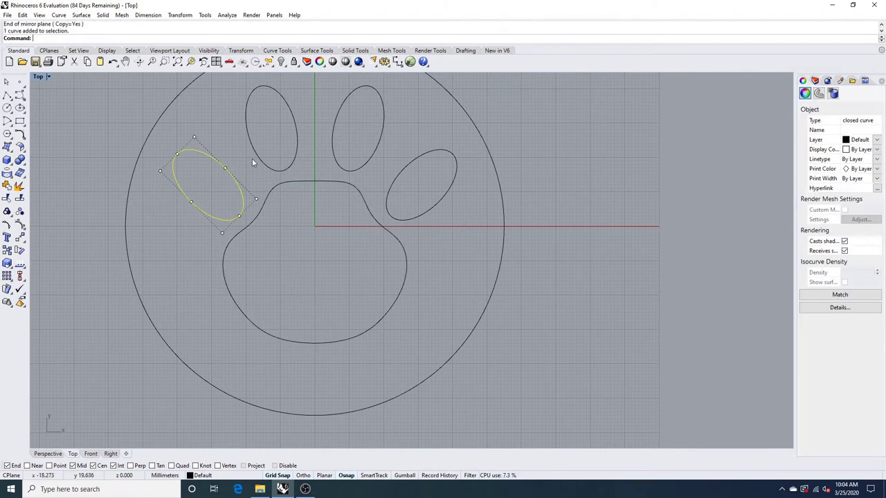
left_click(280, 169, "shift")
left_click(349, 170, "shift")
left_click(399, 180, "shift")
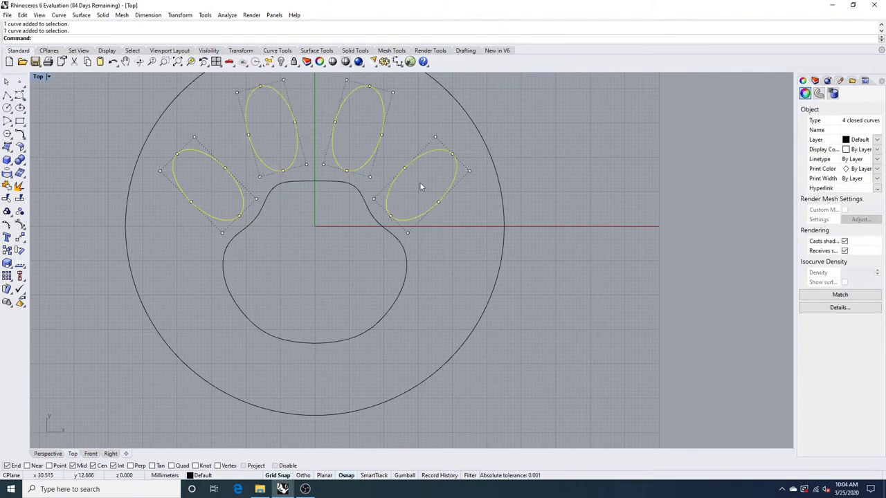
key("Delete")
key("ctrl+z")
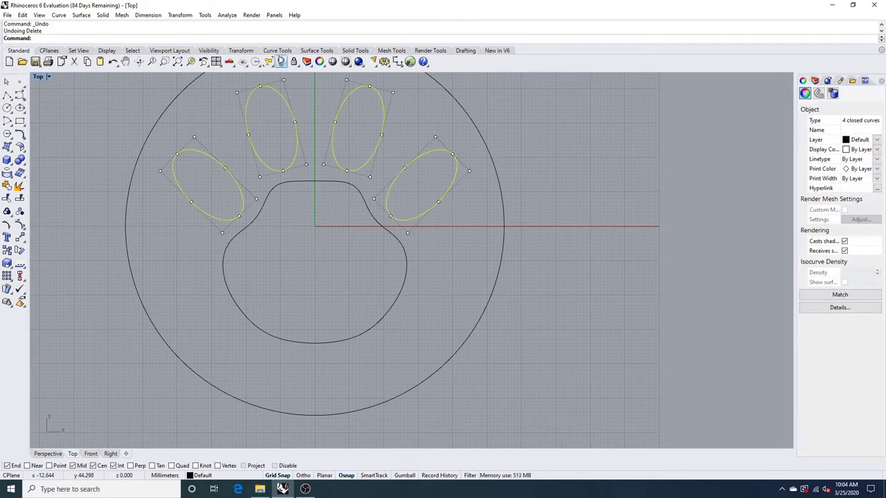
left_click(281, 61)
Step: Try a diameter ellipse with a stretched outer end for the outer left toe, and undo both operations
left_click(11, 113)
left_click(24, 112)
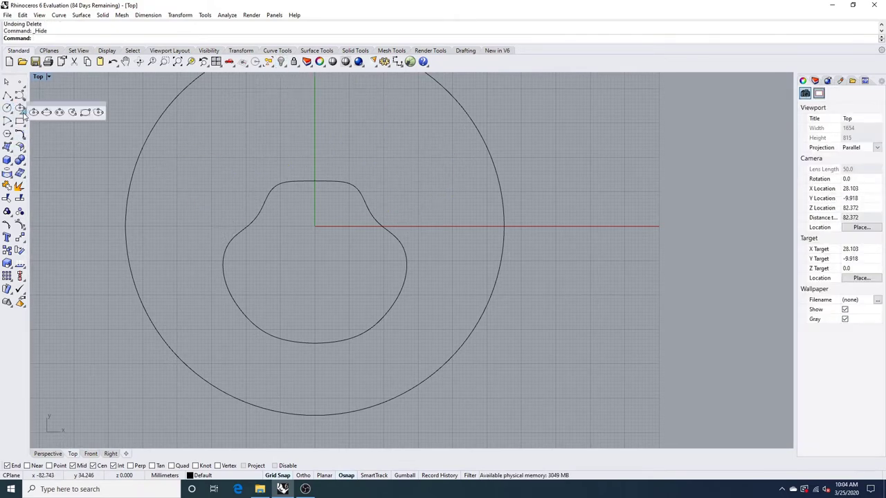
left_click(47, 112)
left_click(242, 212)
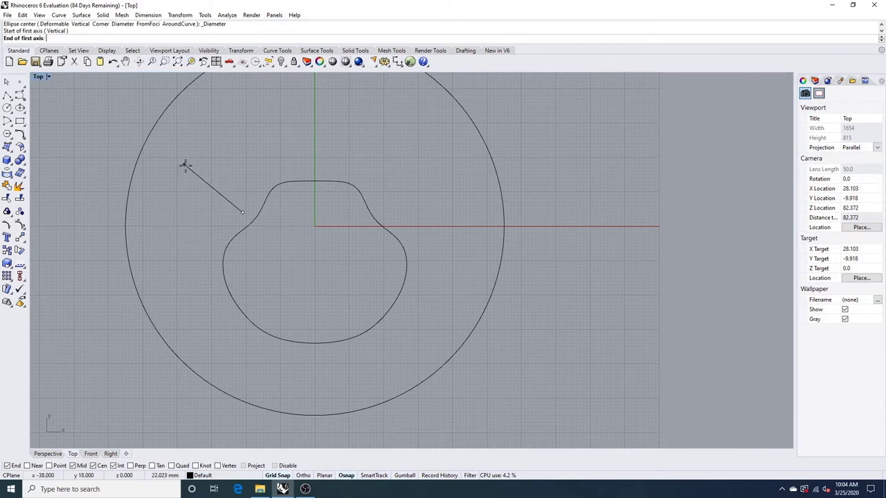
left_click(177, 153)
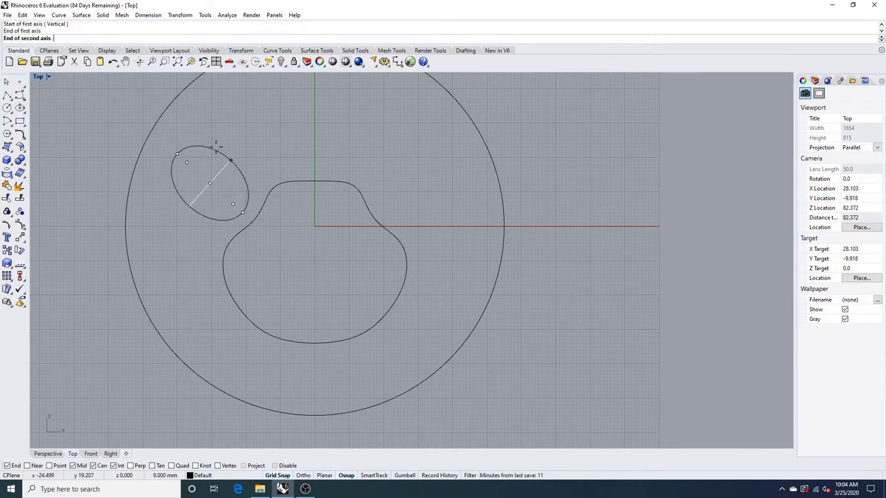
left_click(204, 146)
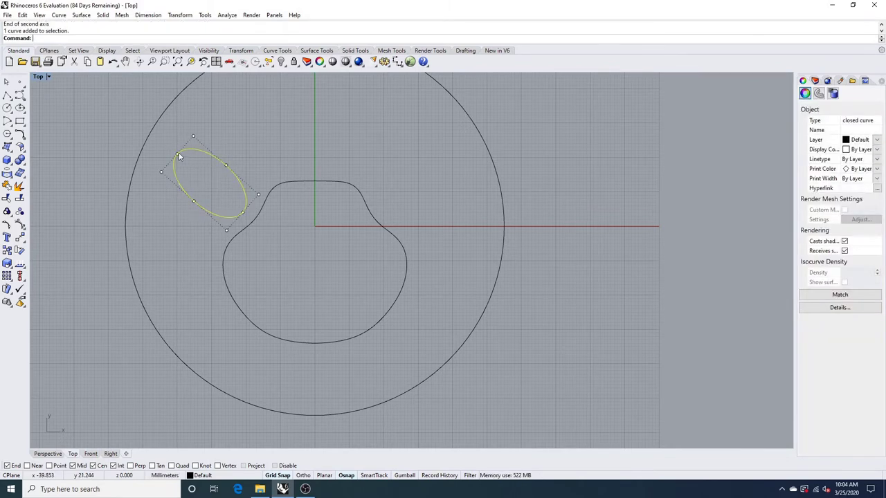
left_click_drag(178, 154, 160, 142)
key("ctrl+z")
key("ctrl+z")
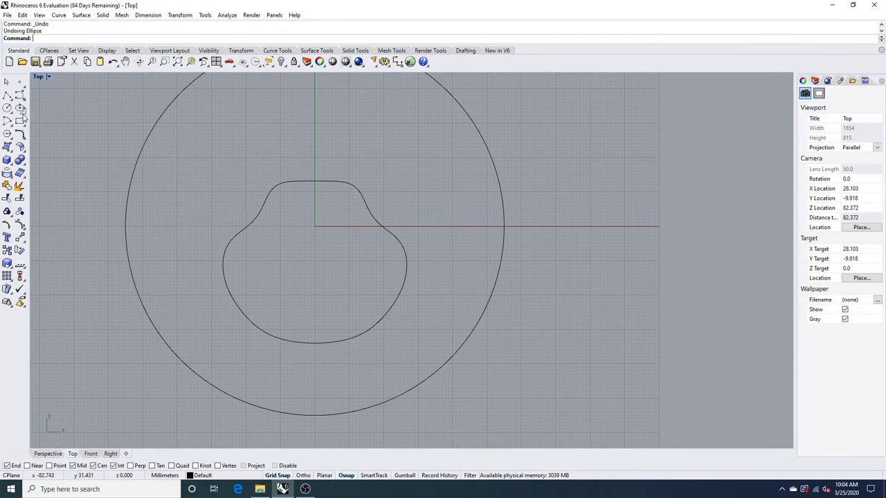
Step: Draw a slanted ellipse by diameter, about 20 mm wide, above the pad's left shoulder as the outer left toe
left_click(23, 115)
left_click(41, 116)
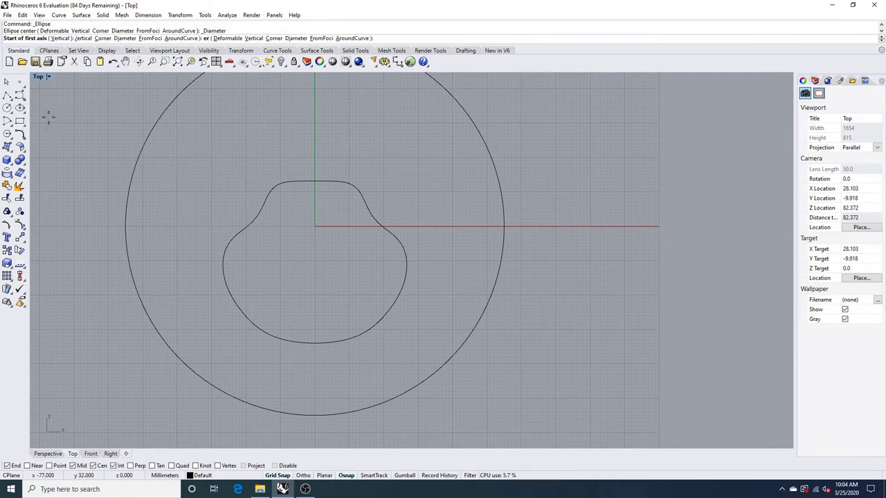
left_click(246, 216)
left_click(170, 154)
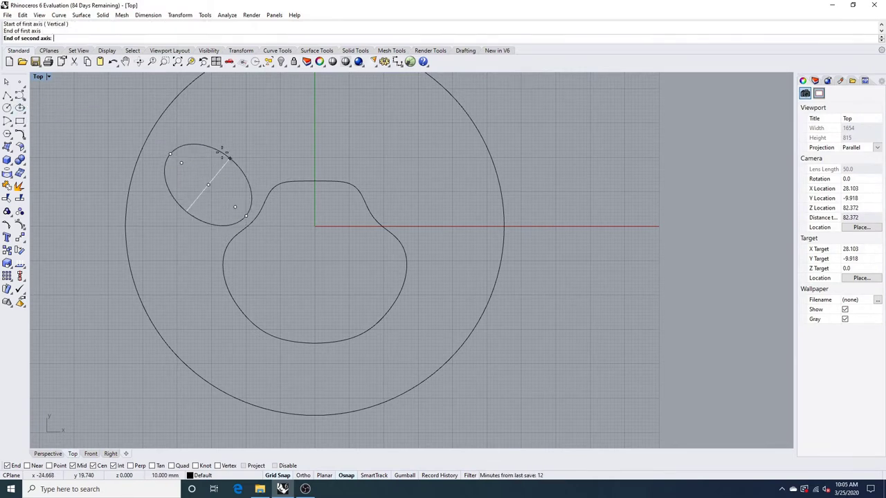
left_click(220, 153)
left_click_drag(227, 157, 208, 174)
key("ctrl+z")
Step: Mirror the new outer left toe ellipse across the vertical centre axis
type("Mirror")
key("Return")
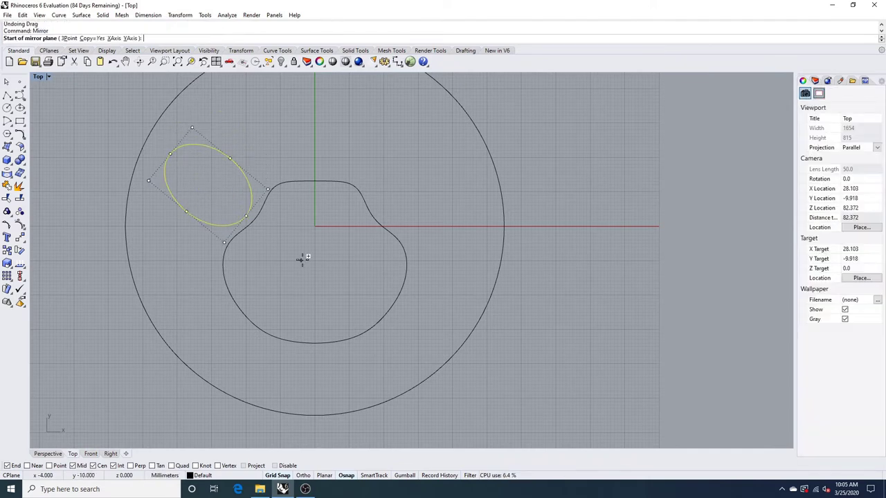
left_click(315, 182)
left_click(315, 157)
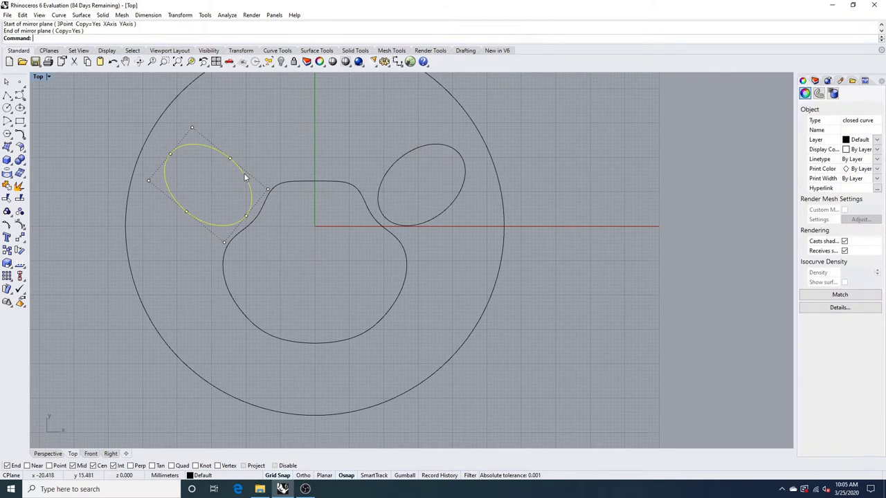
Step: Rotate a copy of the outer left toe about 40° clockwise around a pad point on the vertical axis, making the inner left toe
key("Return")
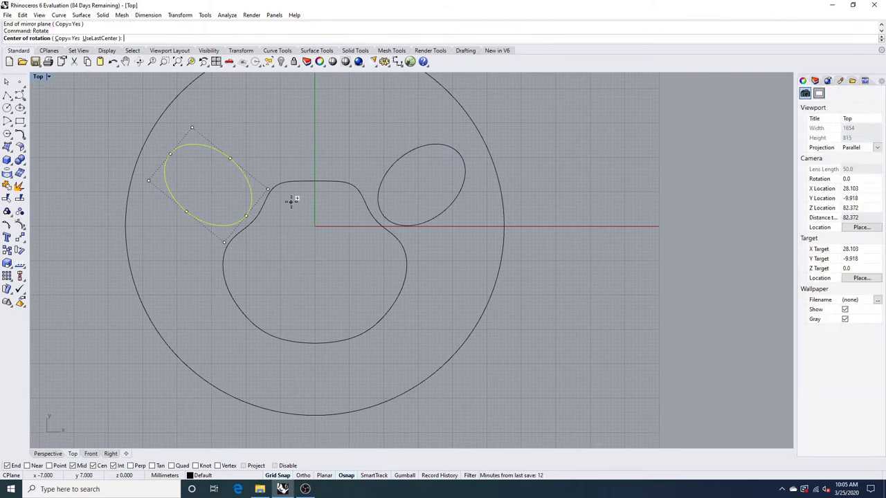
left_click(315, 260)
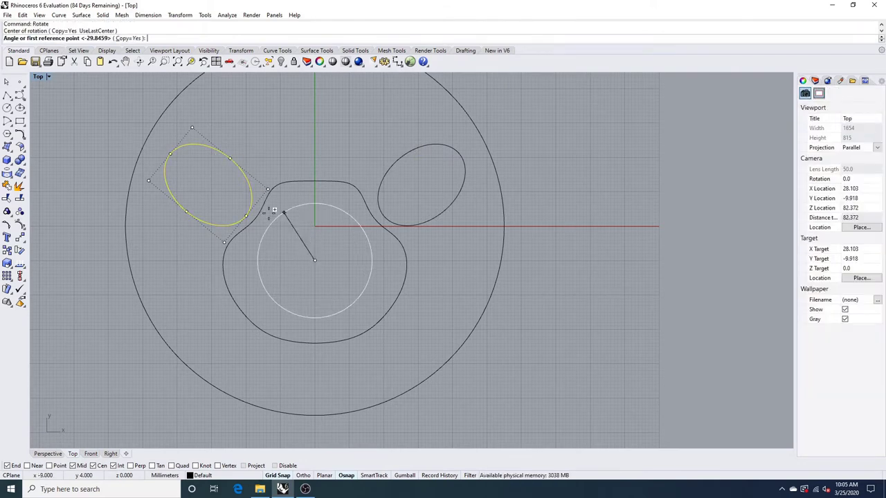
left_click(246, 216)
left_click(274, 123)
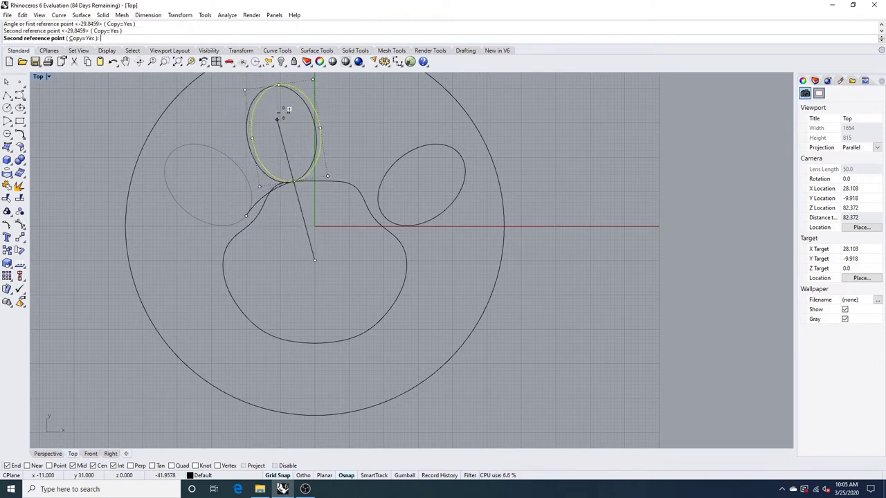
key("Return")
Step: Move the inner left toe ellipse slightly up and left, clear of the vertical axis and the main pad
right_click_drag(328, 131, 348, 205)
left_click(300, 160)
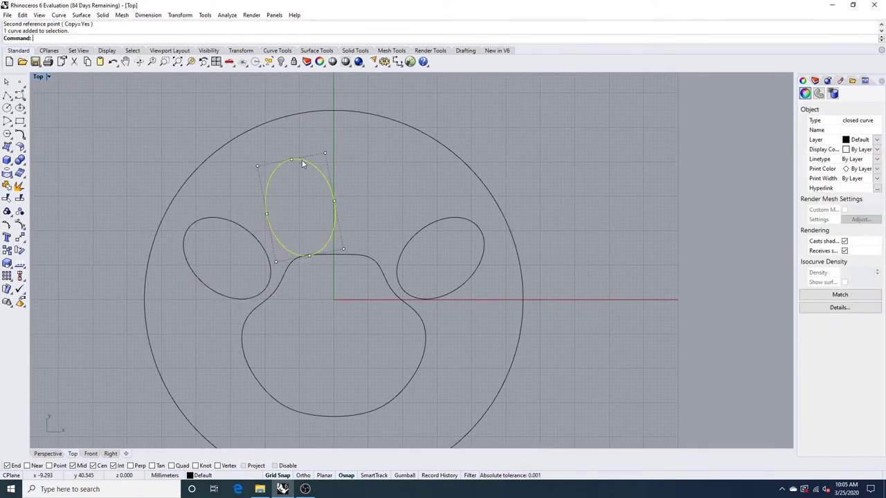
left_click_drag(300, 160, 296, 198)
left_click_drag(326, 230, 327, 237)
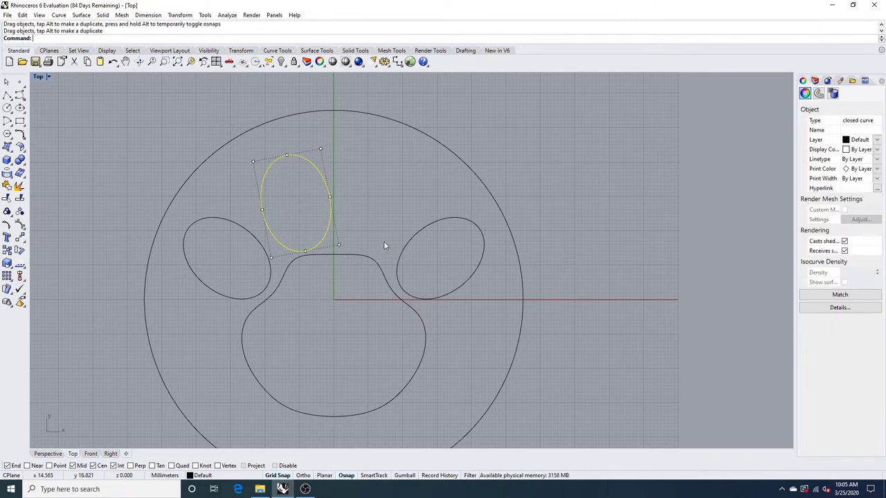
Step: Mirror the inner left toe ellipse across the vertical centre axis
type("mirror")
key("Return")
left_click(334, 254)
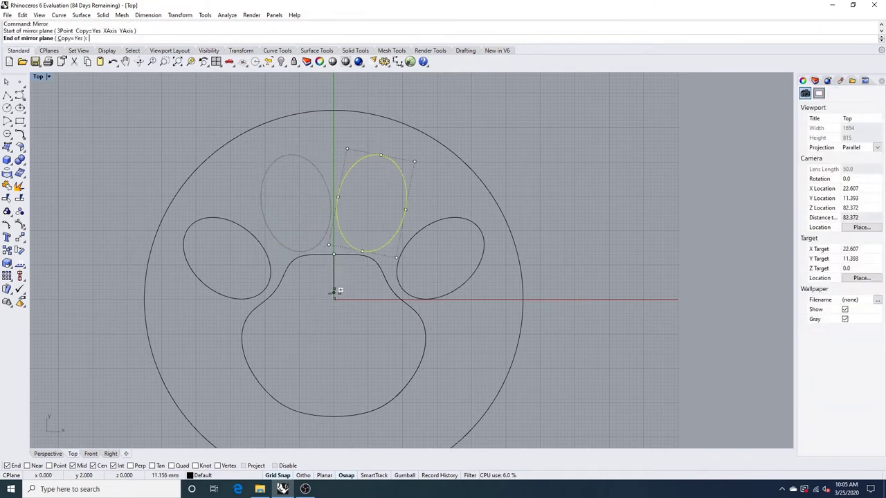
left_click(334, 293)
left_click(432, 201)
scroll(433, 201, "down", 4)
right_click_drag(435, 206, 426, 200)
left_click(393, 245)
left_click(303, 268, "shift")
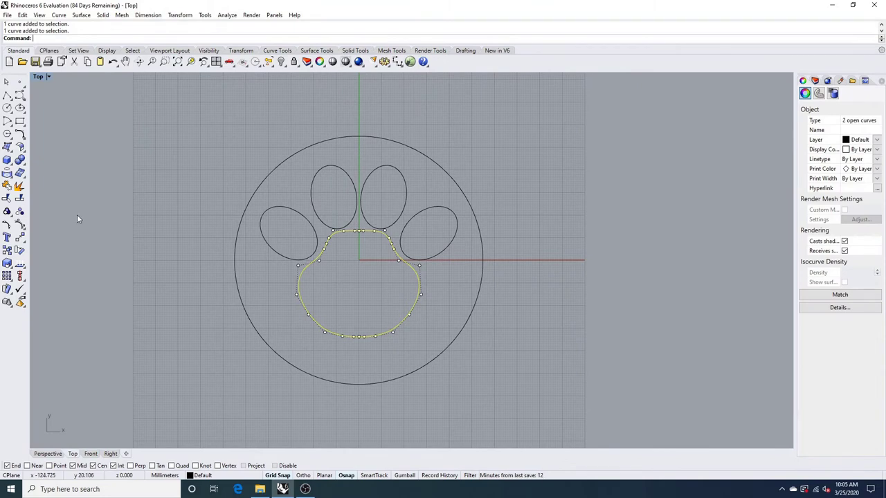
left_click(46, 139)
left_click(312, 254)
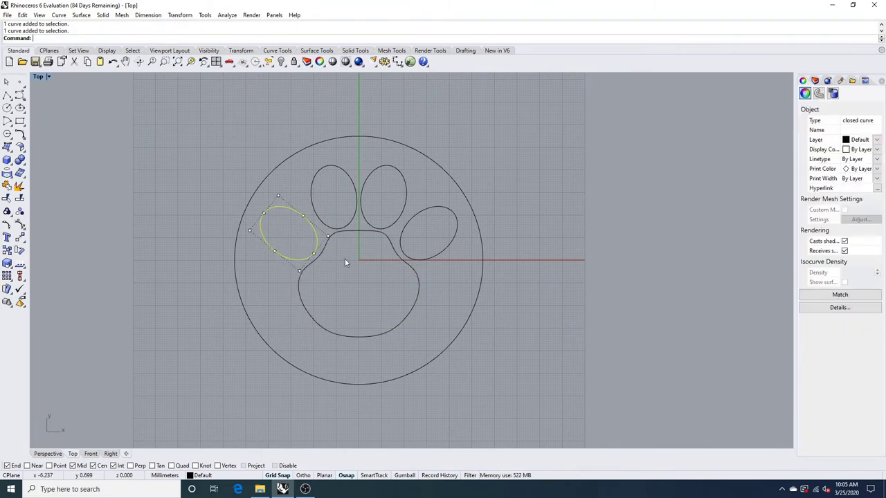
left_click(344, 259)
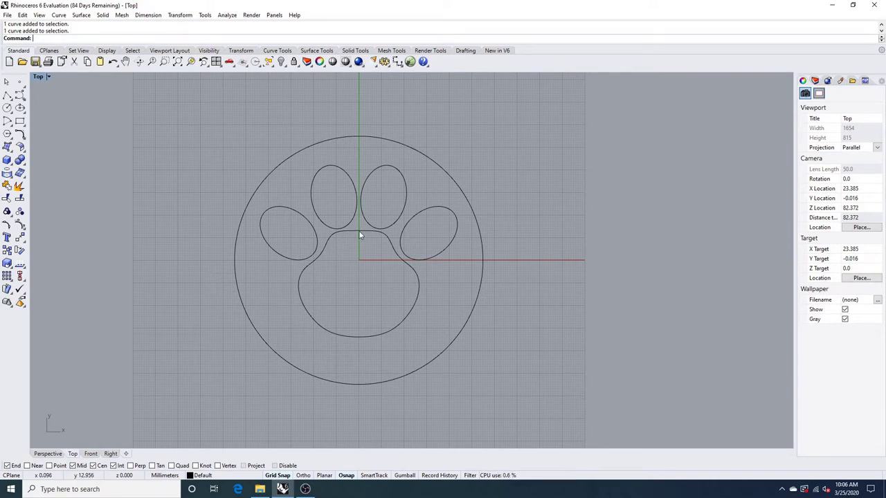
Step: Show all four viewports and join the two halves of the main pad outline into one closed curve
double_click(43, 77)
scroll(299, 311, "down", 2)
scroll(240, 209, "down", 2)
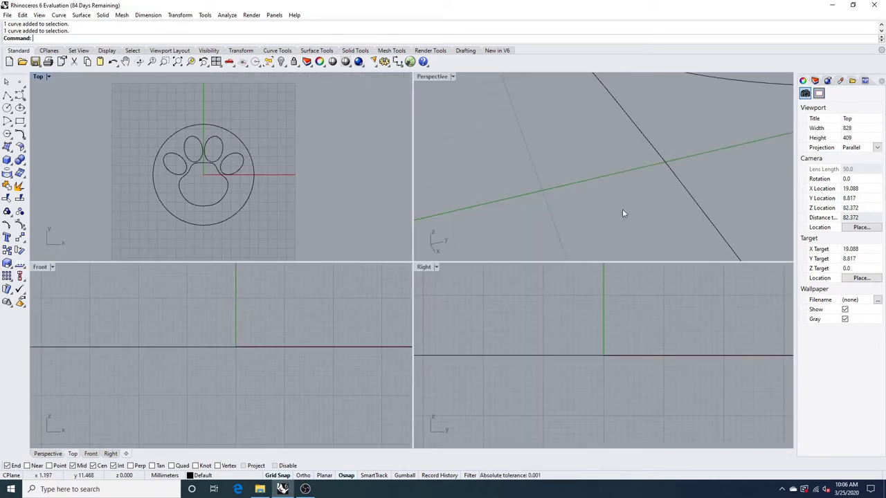
scroll(625, 197, "down", 5)
scroll(628, 190, "down", 10)
right_click_drag(603, 367, 601, 399)
left_click(616, 231)
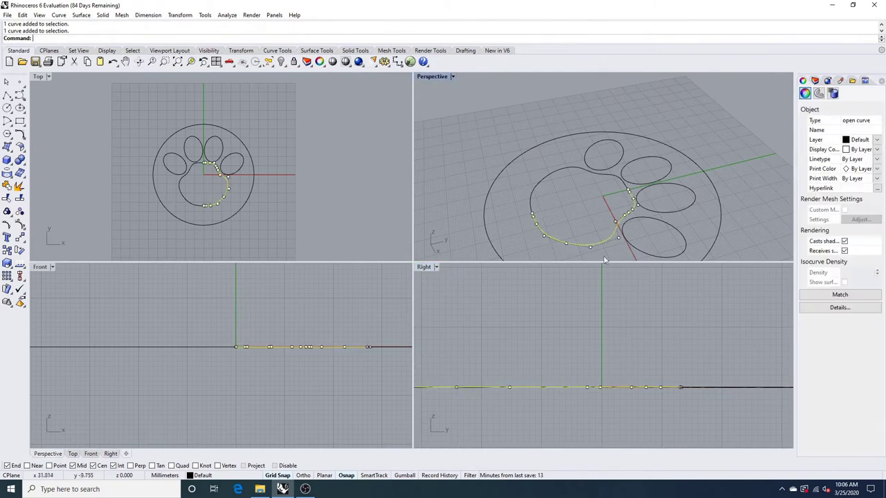
left_click(582, 212)
left_click(531, 199)
left_click(556, 236, "shift")
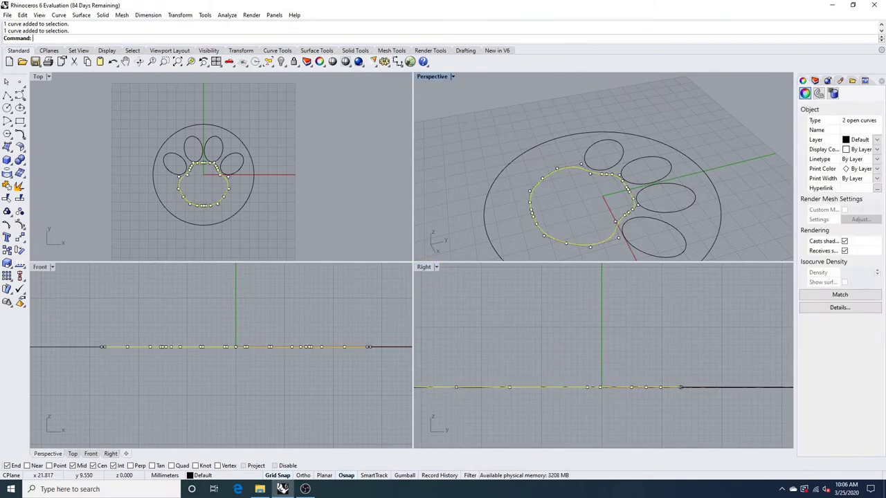
key("ctrl+j")
left_click(517, 188)
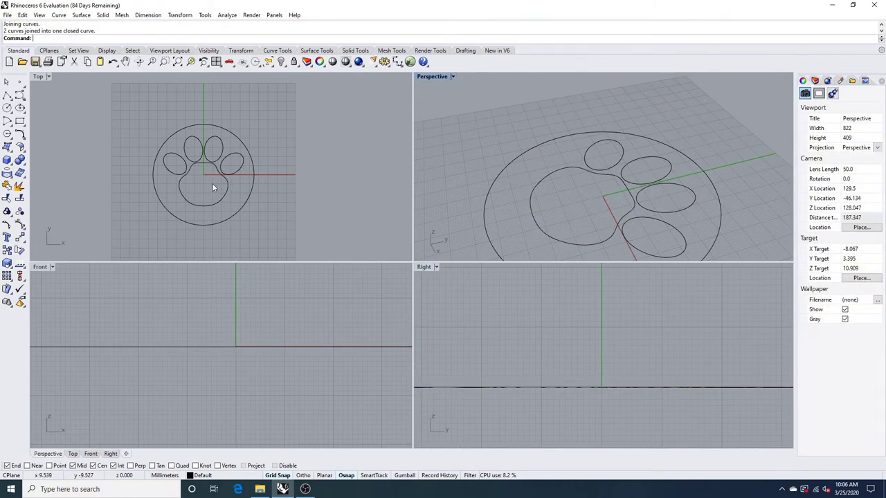
Step: Draw a three-point degree-3 curve in the Front view as a rounded edge profile, about 3 mm high and 3 mm wide
scroll(213, 187, "up", 2)
left_click(7, 95)
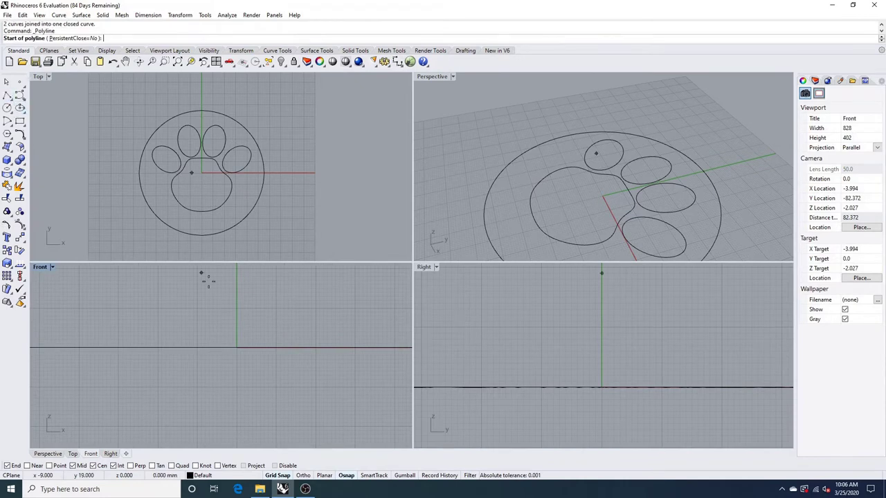
left_click(22, 96)
scroll(178, 306, "up", 2)
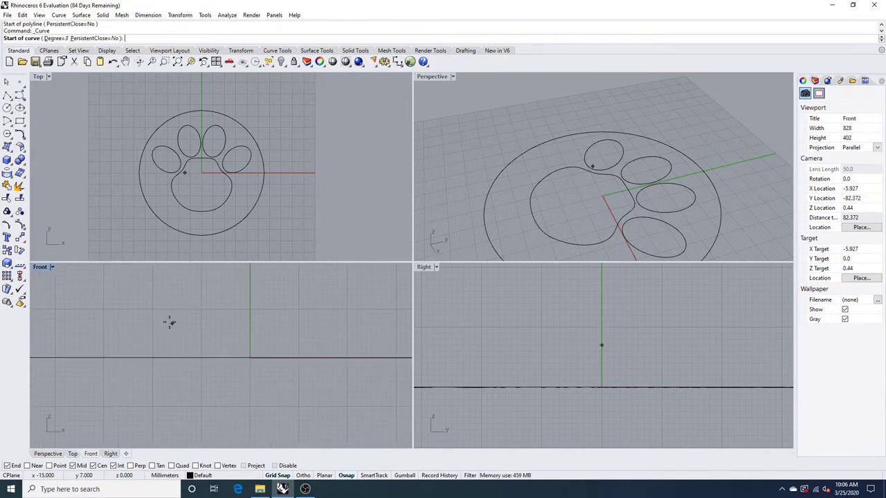
left_click(153, 319)
left_click(153, 304)
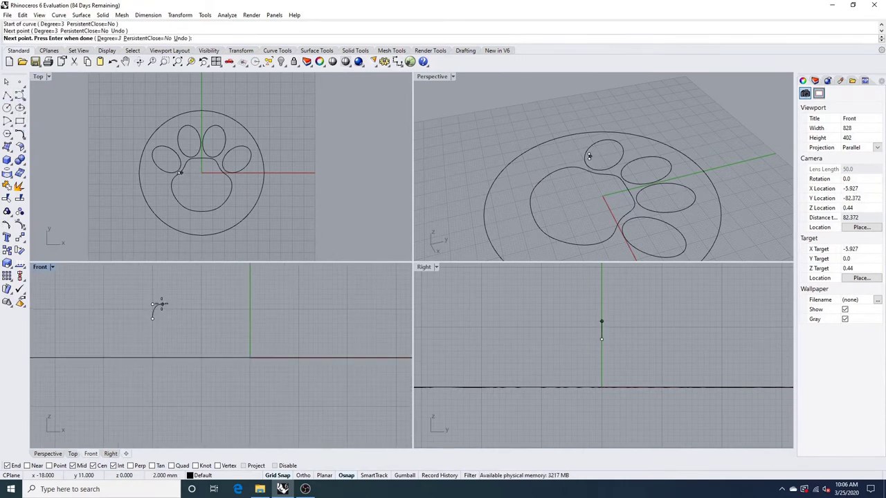
left_click(167, 304)
key("Return")
Step: Copy the profile curve from its lower end to the outer left toe's outer quadrant, with Quad snapping on and End snapping off
scroll(187, 182, "up", 18)
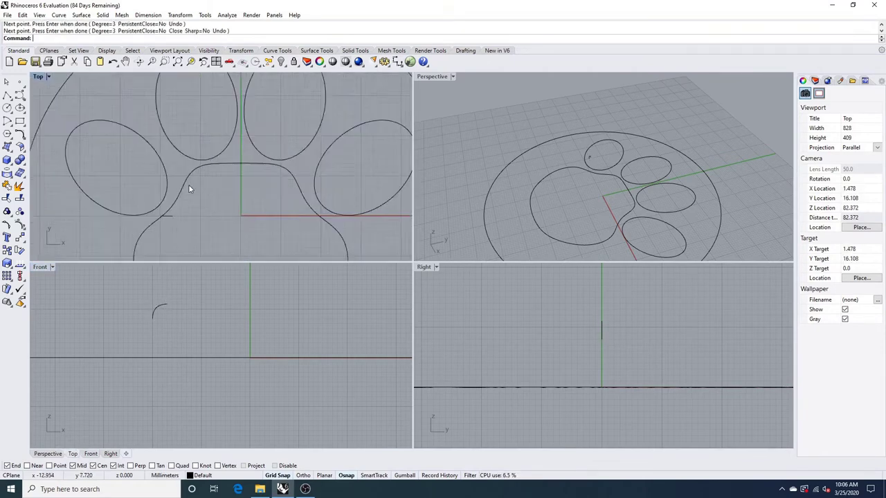
left_click(187, 186)
key("Return")
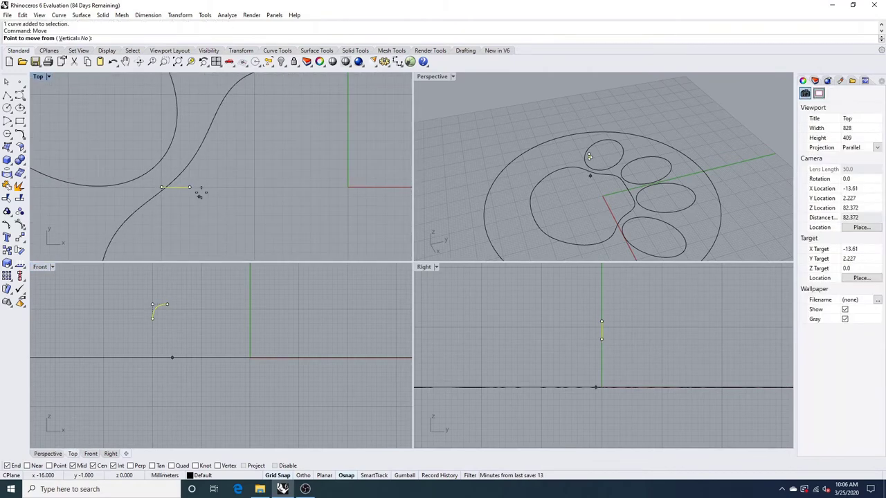
key("Escape")
left_click(7, 251)
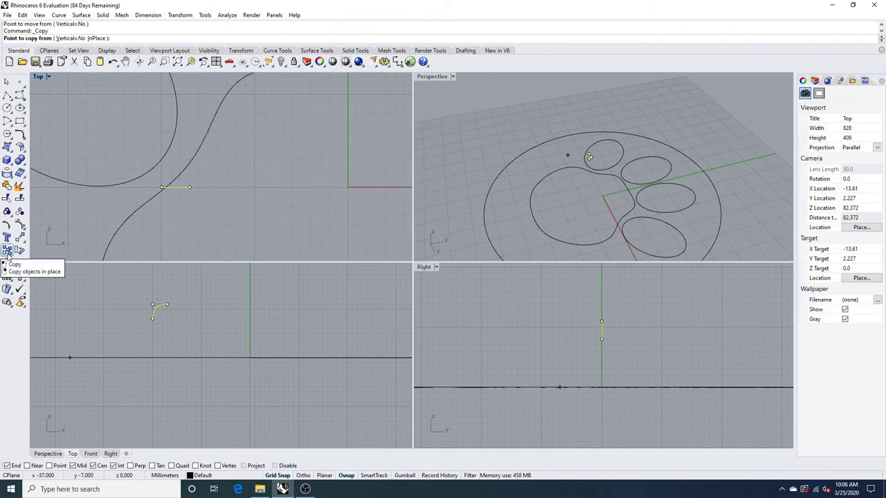
left_click(152, 319)
scroll(207, 167, "down", 6)
right_click_drag(206, 167, 268, 195)
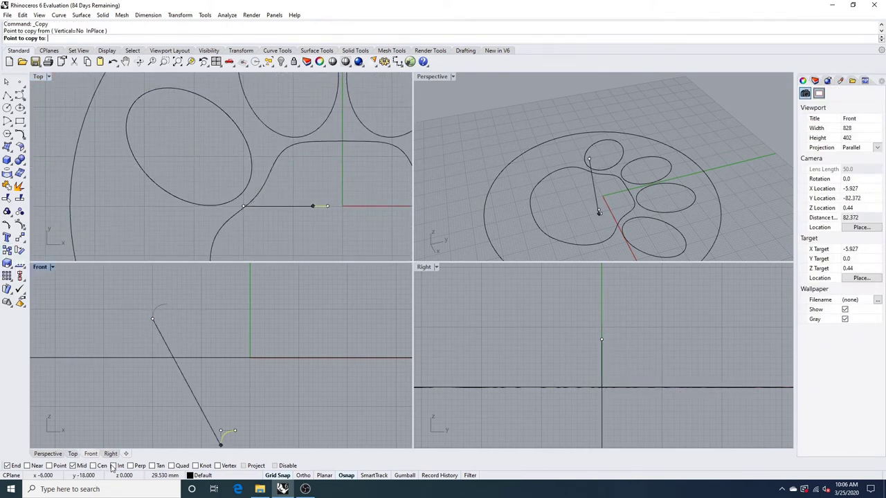
left_click(8, 466)
left_click(172, 467)
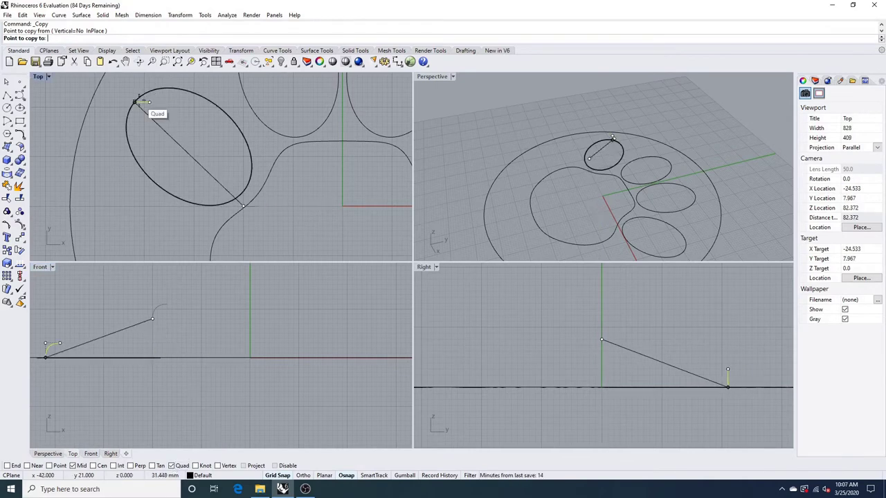
left_click(138, 102)
Step: Place another copy of the profile curve at the inner left toe's upper quadrant point and finish copying
right_click_drag(240, 166, 183, 230)
right_click_drag(198, 103, 192, 149)
left_click(211, 105)
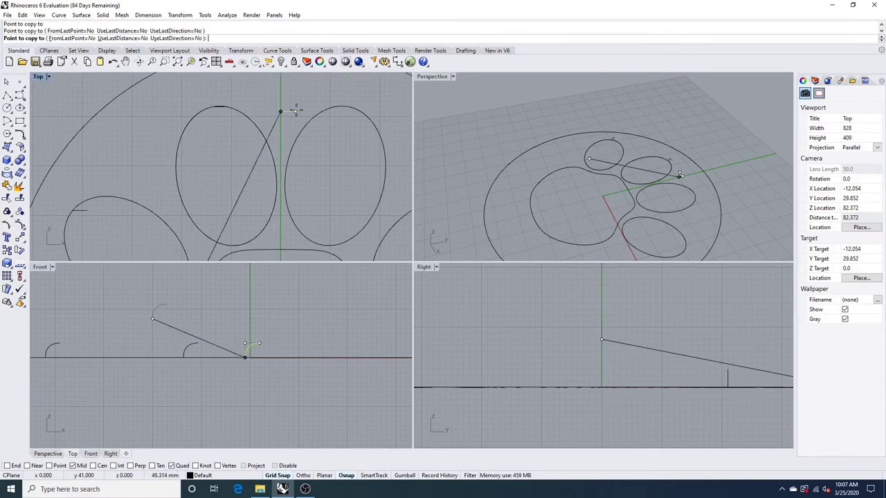
key("Return")
Step: Delete the two right toe ellipses
scroll(200, 100, "down", 4)
mouse_move(277, 163)
right_mouse_down()
mouse_move(307, 145)
mouse_move(278, 152)
right_mouse_up()
scroll(307, 144, "down", 4)
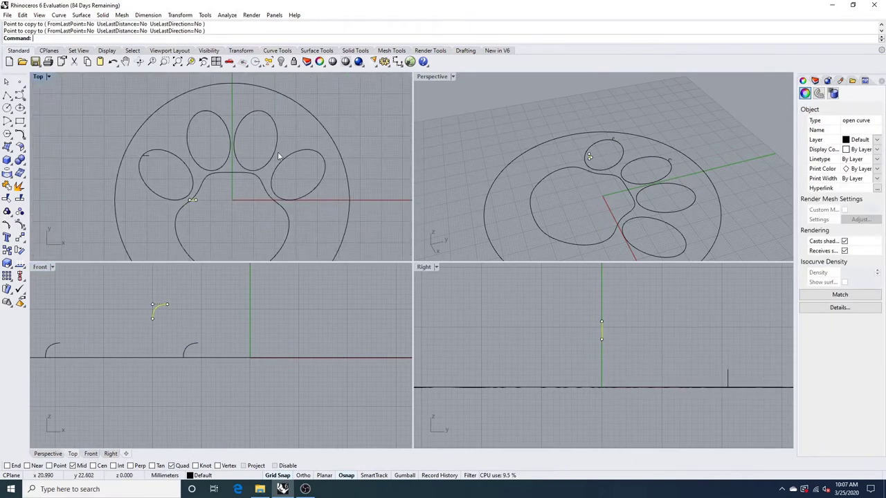
left_click_drag(287, 164, 272, 145)
key("Delete")
Step: Copy the profile curve from its lower end to the main pad's bottom quadrant point on the vertical axis
scroll(189, 208, "up", 4)
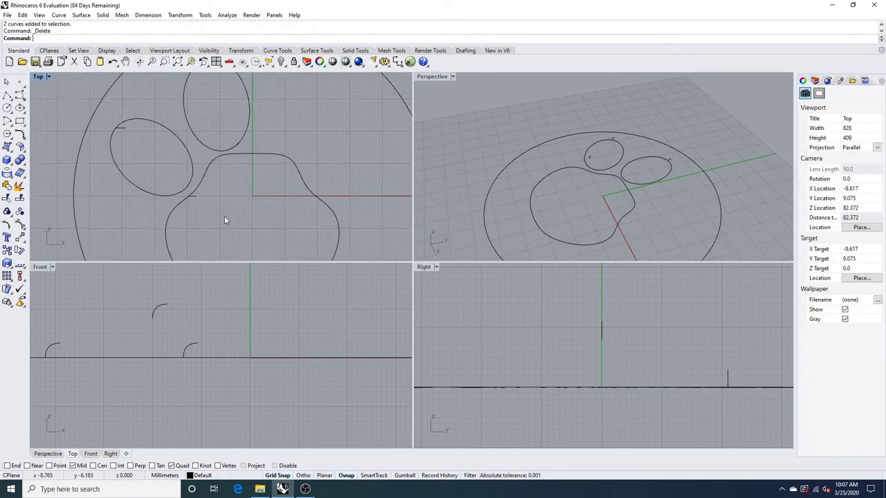
left_click(197, 197)
right_click(196, 197)
left_click(152, 319)
scroll(298, 220, "down", 6)
right_click_drag(298, 218, 275, 159)
scroll(251, 208, "up", 10)
left_click(251, 196)
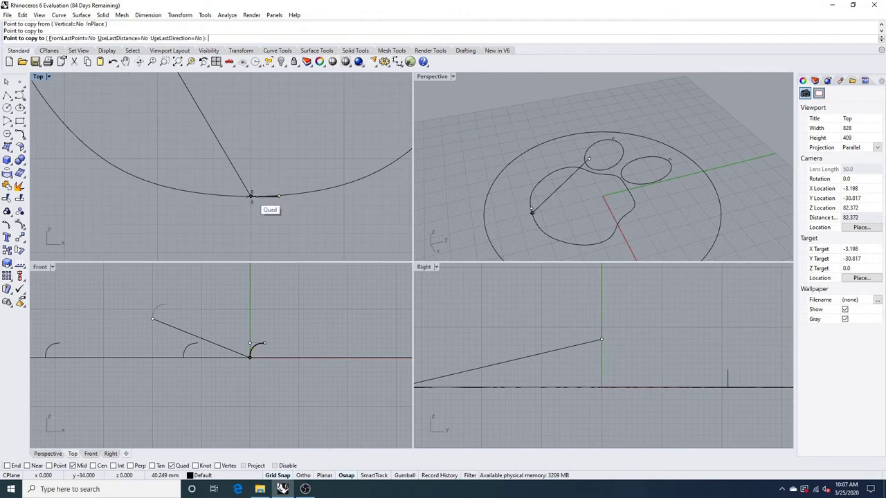
right_click(252, 177)
Step: Move the original profile curve away from the paw, up and to the left in the Front view
scroll(159, 306, "down", 8)
left_click_drag(157, 306, 104, 301)
key("ctrl+z")
left_click_drag(170, 313, 61, 295)
left_click(158, 308)
scroll(158, 308, "up", 6)
left_click(166, 306)
right_click_drag(62, 295, 267, 350)
left_click_drag(62, 295, 126, 321)
left_click(378, 329)
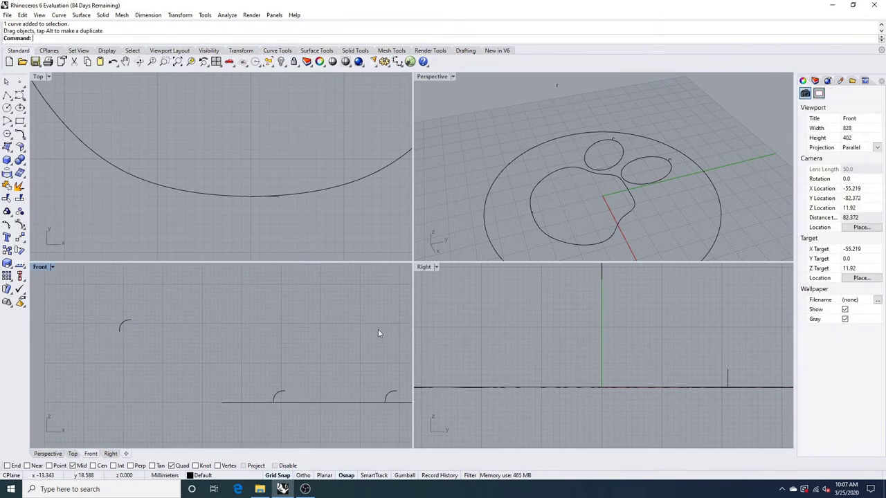
Step: Rotate the main pad's profile curve 90° about its base without copying, so it points into the pad
right_click_drag(378, 328, 199, 330)
scroll(236, 135, "down", 6)
left_click(263, 393)
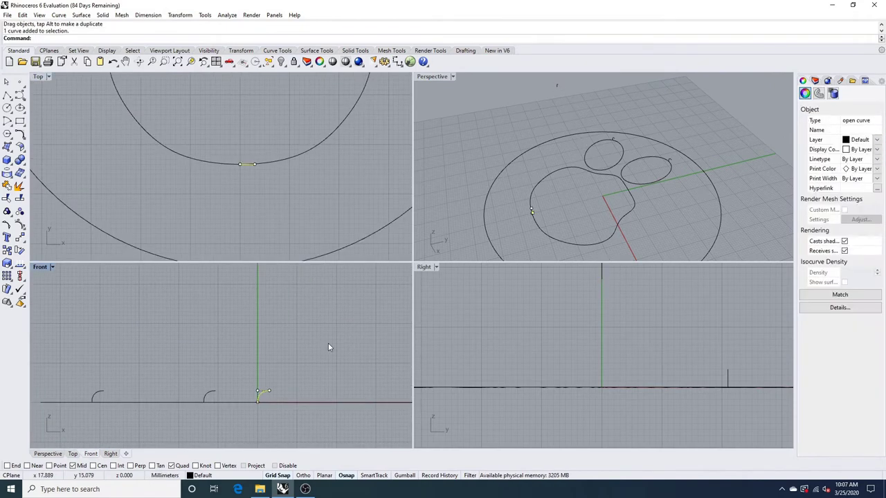
type("rotate")
key("Return")
left_click(67, 41)
scroll(226, 146, "up", 4)
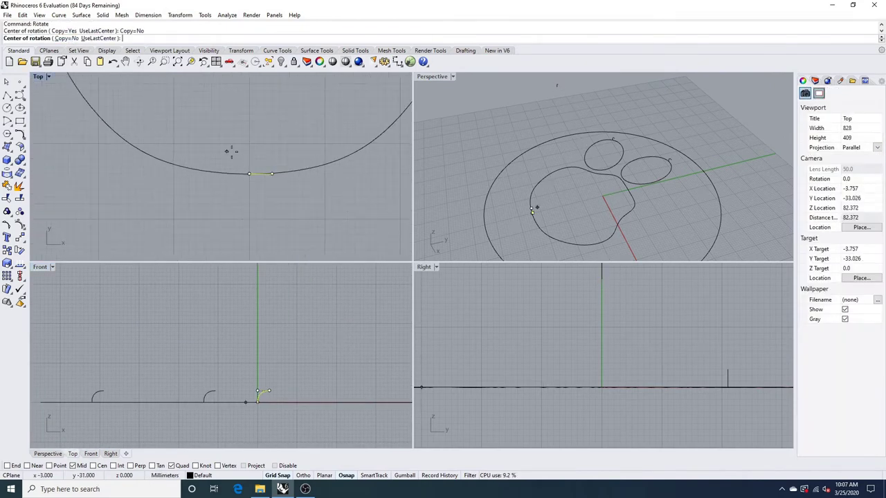
left_click(250, 173)
left_click(272, 173)
left_click(252, 128)
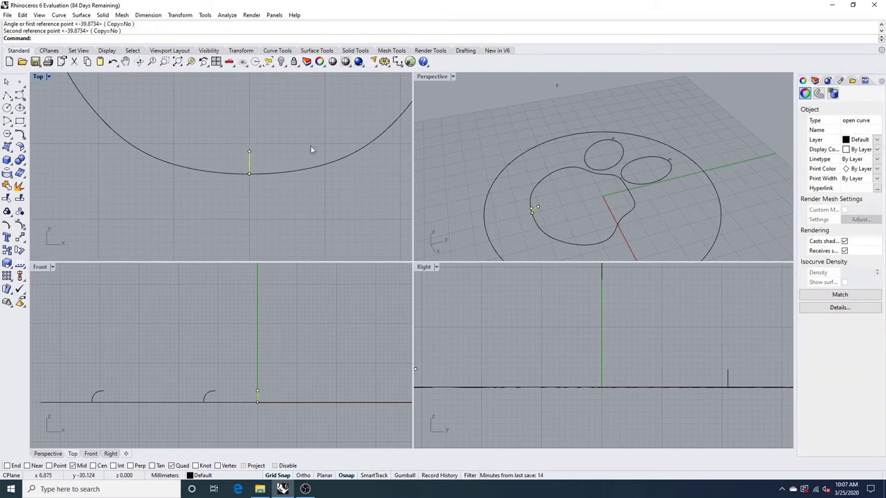
Step: Rotate the outer left toe's profile curve about 39° clockwise around its base, pointing it toward the toe's opposite quadrant
left_click(610, 137)
scroll(611, 133, "up", 10)
left_click(612, 134)
right_click(612, 137)
left_click(611, 140)
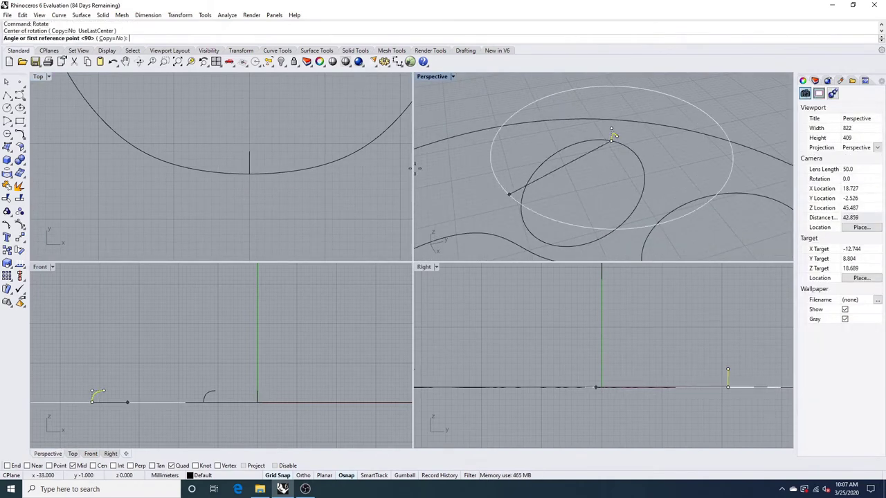
scroll(292, 206, "down", 5)
left_click(250, 121)
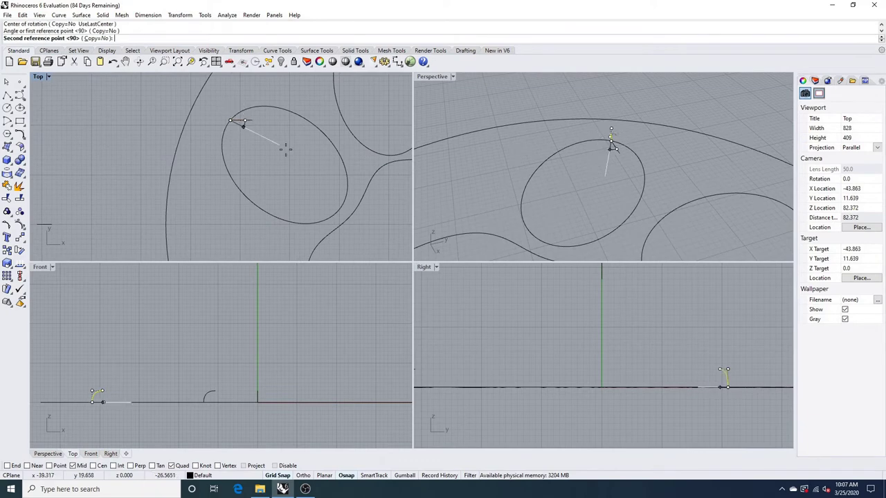
left_click(339, 211)
Step: Rotate the inner left toe's profile curve around its base to point toward the toe's lower quadrant
right_click_drag(347, 148, 261, 242)
left_click(303, 156)
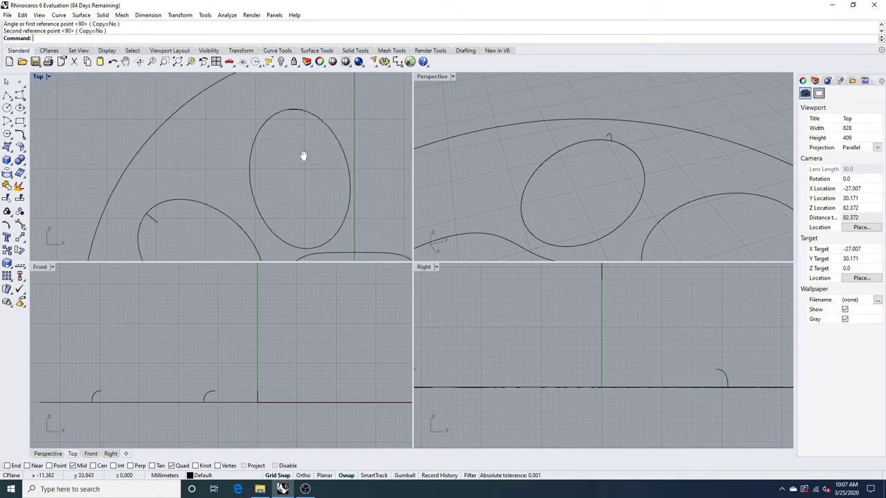
right_click_drag(564, 140, 695, 188)
left_click(744, 109)
right_click(744, 114)
left_click(732, 110)
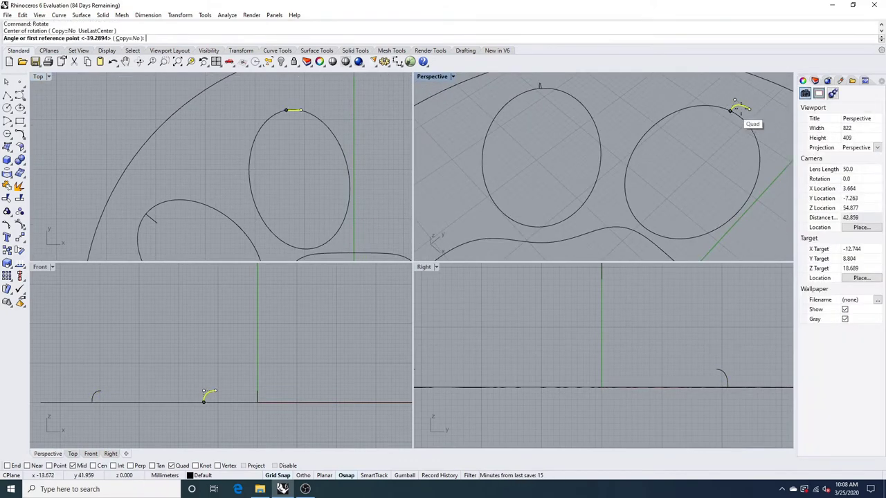
left_click(750, 109)
left_click(316, 248)
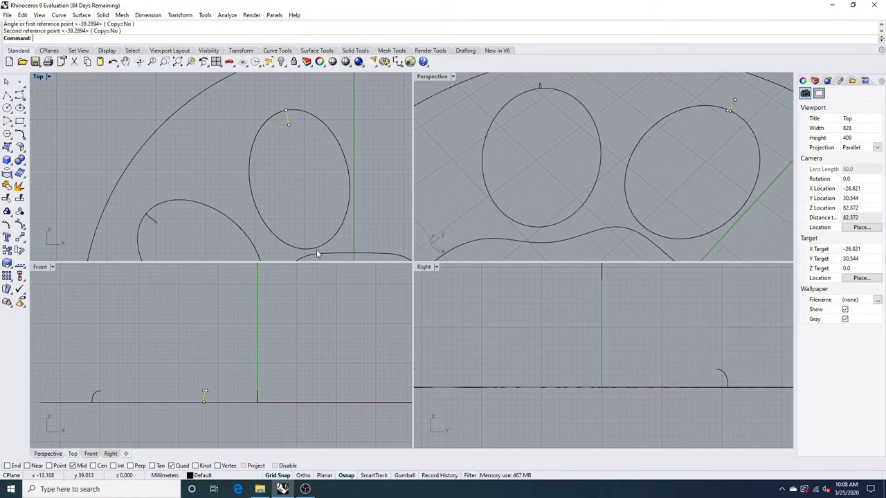
Step: Move the original profile curve lying outside the circle onto Layer 05
left_click(671, 161)
scroll(671, 162, "down", 3)
double_click(433, 78)
scroll(437, 160, "down", 10)
right_click_drag(438, 160, 149, 101)
right_click_drag(477, 267, 315, 283)
left_click(135, 205)
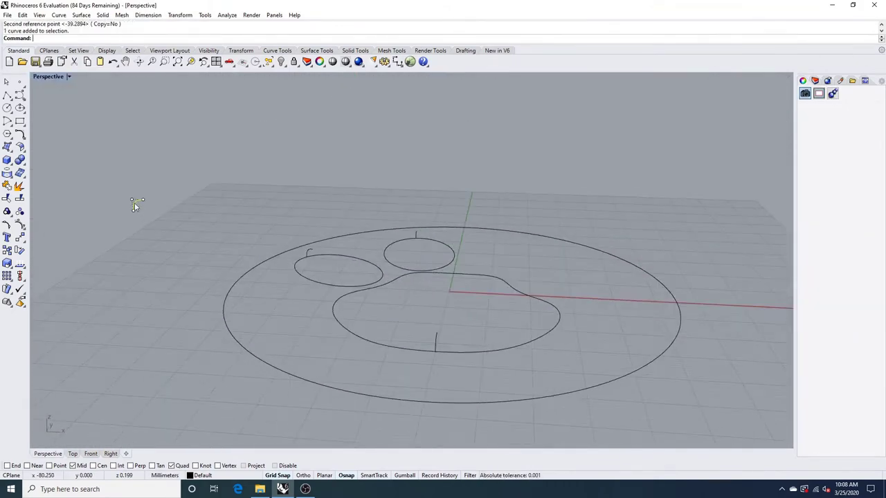
left_click(815, 81)
right_click(811, 156)
left_click(818, 320)
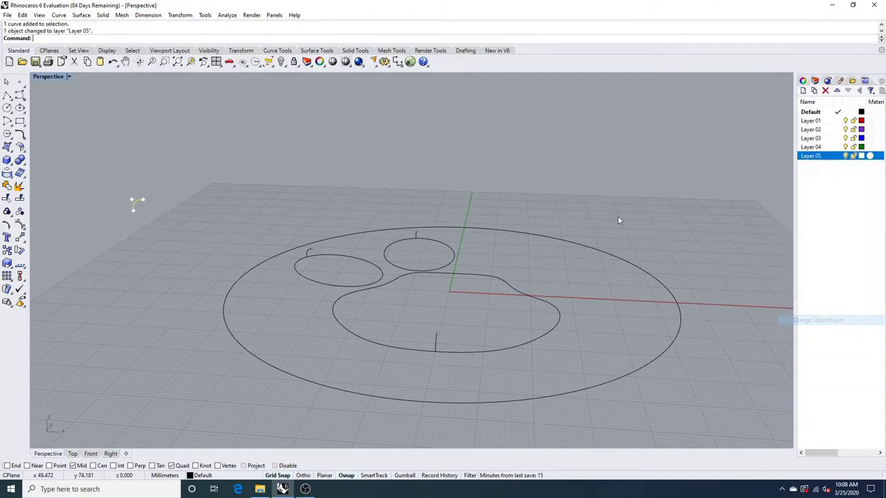
Step: Try to rail-revolve the main pad's profile along the pad outline, with the axis running from inside the pad to its lower edge
right_click_drag(448, 299, 457, 315)
left_click(457, 313)
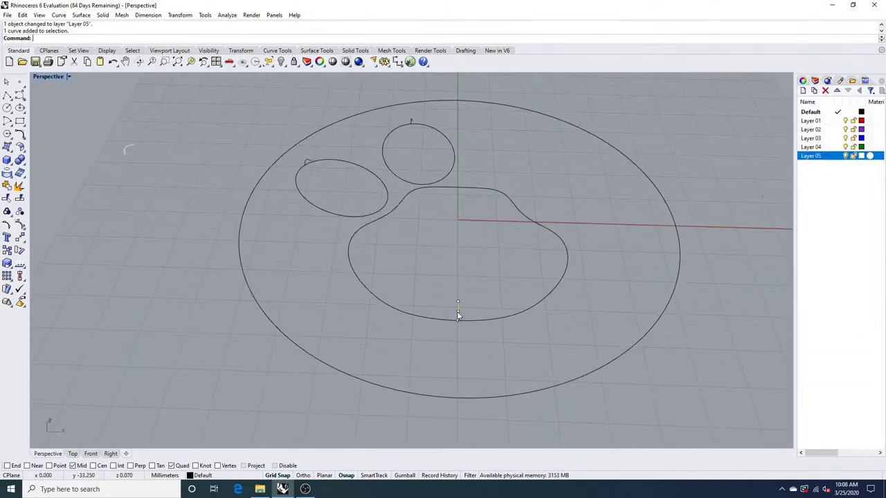
type("RailRevolve")
key("Return")
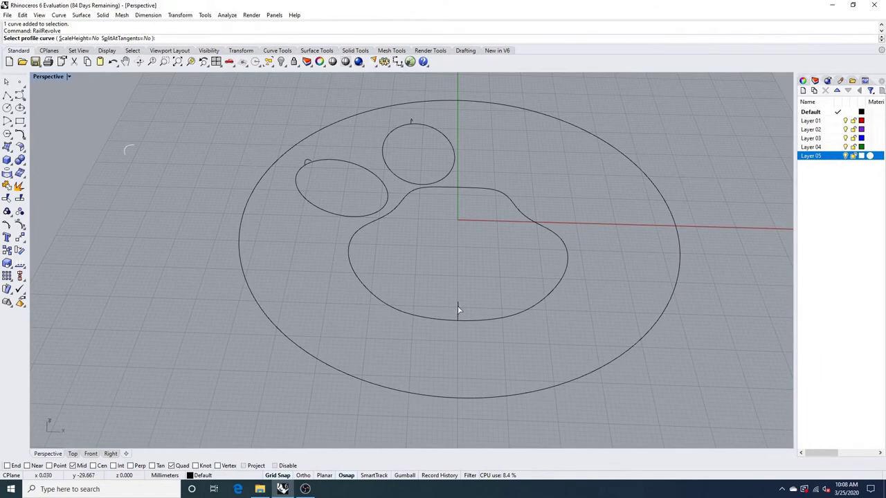
left_click(457, 308)
left_click(514, 318)
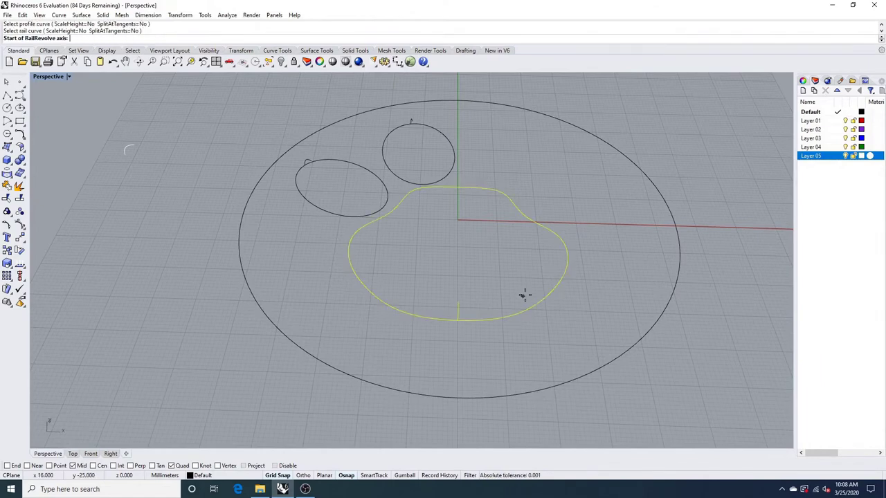
left_click(458, 247)
left_click(457, 323)
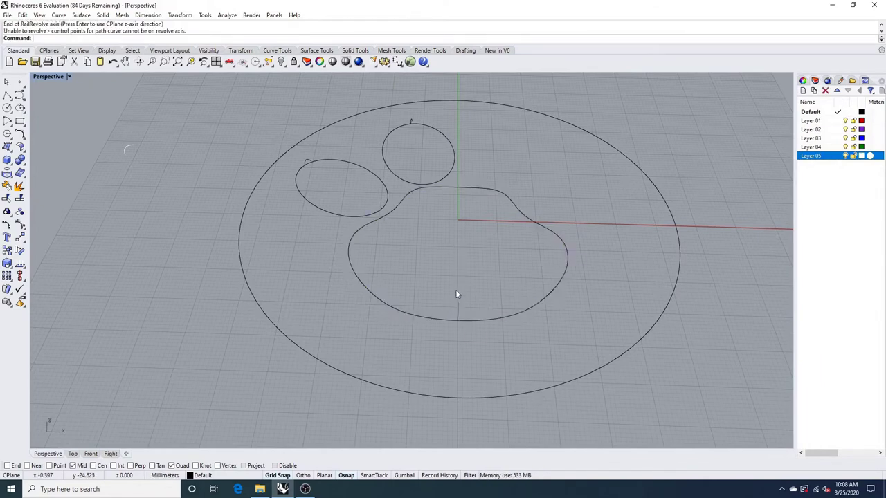
Step: Try RailRevolve on the main pad again, with the axis running from the pad's lower edge to its upper edge
key("Return")
left_click(457, 311)
left_click(484, 315)
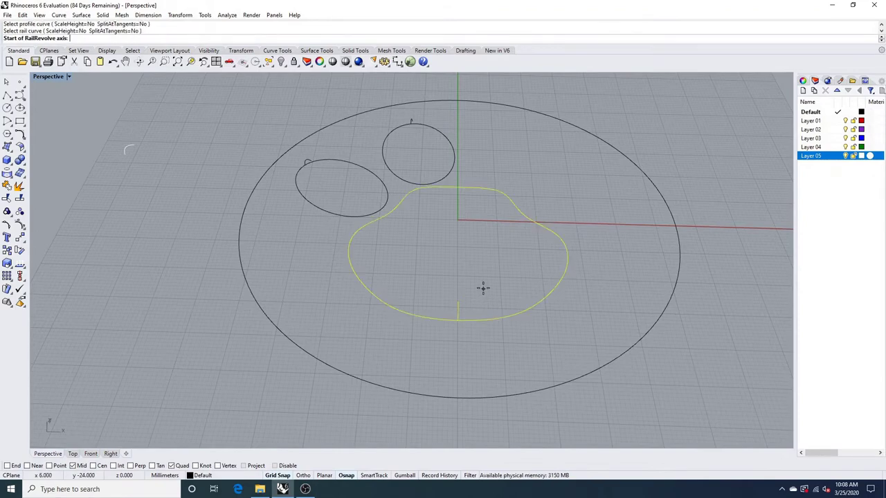
left_click(457, 319)
left_click(457, 189)
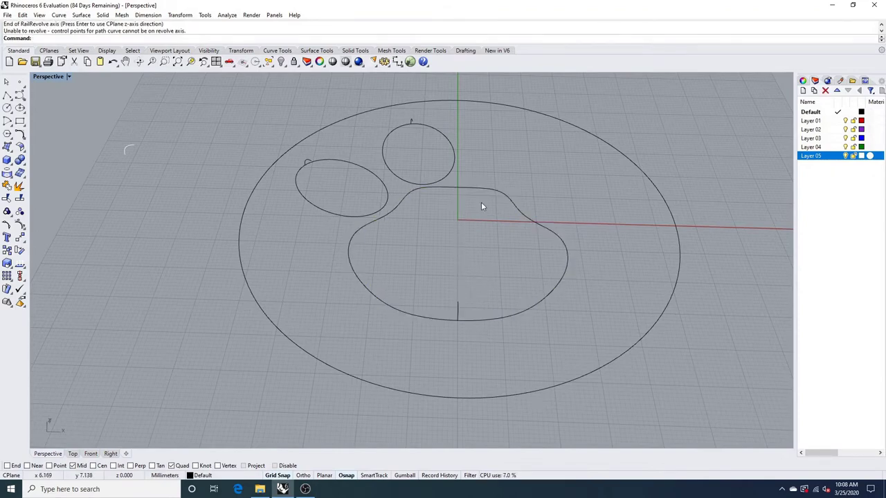
Step: Try to rail-revolve the outer left toe's profile along its outline, with the axis starting at the profile's base
right_click_drag(363, 197, 225, 274)
right_click(215, 265)
left_click(211, 263)
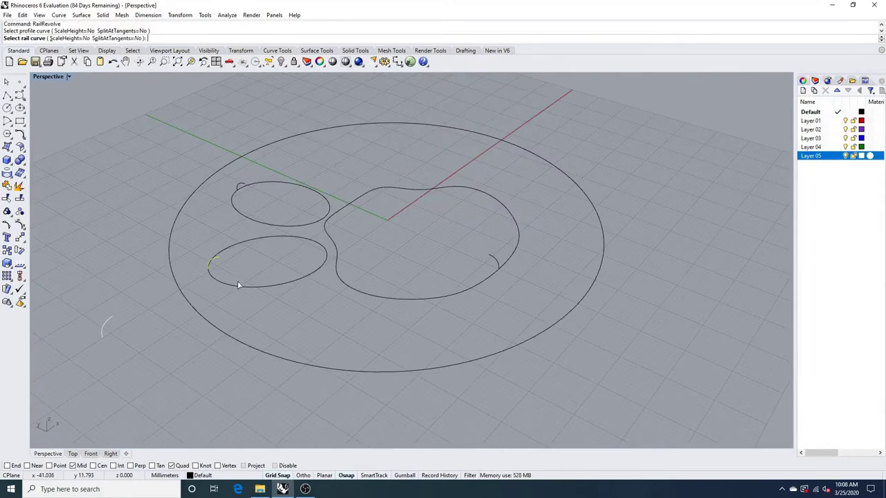
left_click(238, 284)
left_click(209, 269)
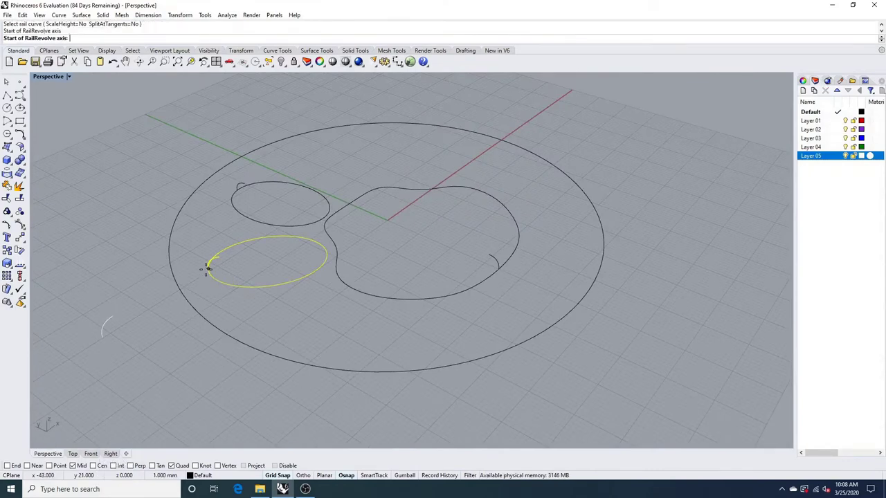
left_click(210, 270)
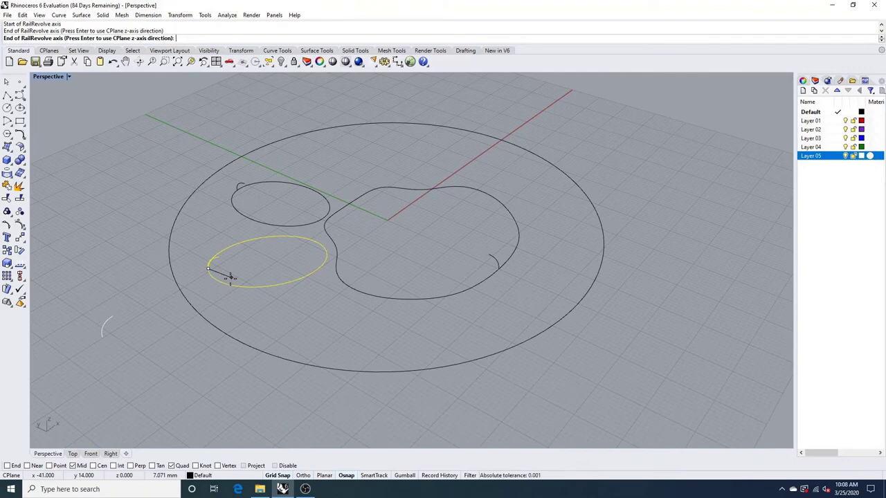
left_click(236, 288)
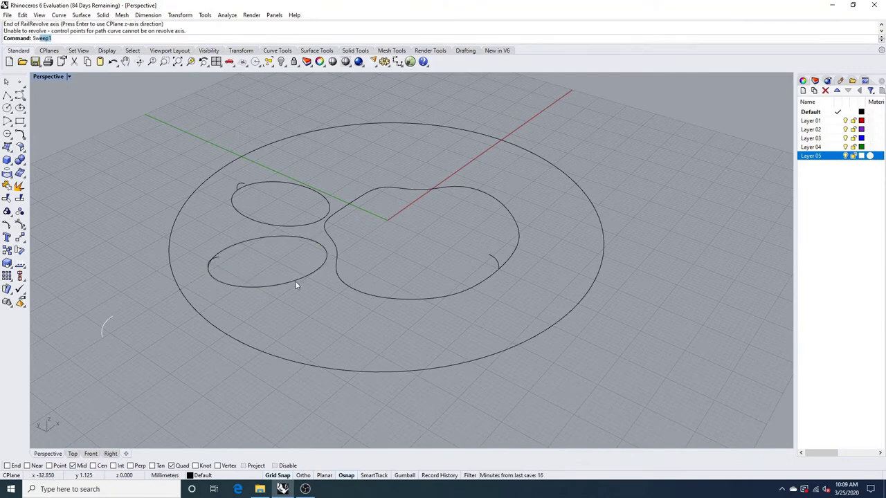
Step: Sweep the outer left toe's profile along its outline with Sweep1 and set the Perspective view to Shaded
key("Return")
left_click(268, 286)
left_click(210, 261)
key("Return")
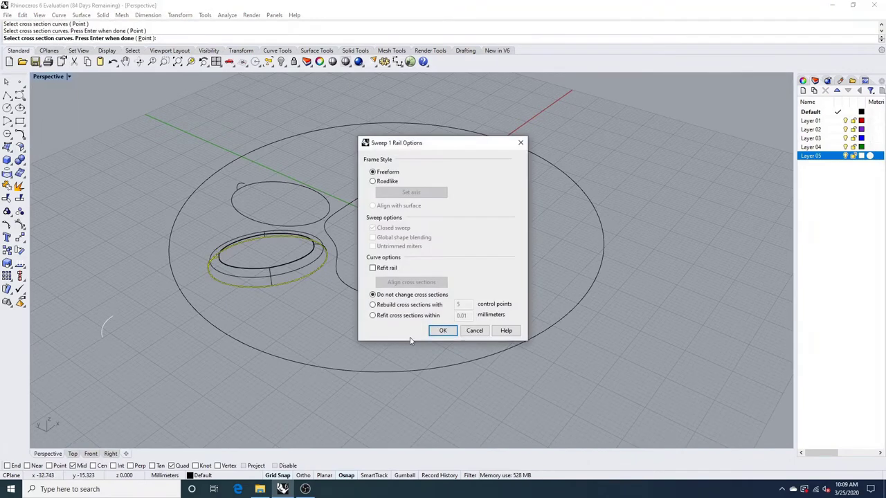
left_click(443, 331)
left_click(70, 78)
left_click(107, 111)
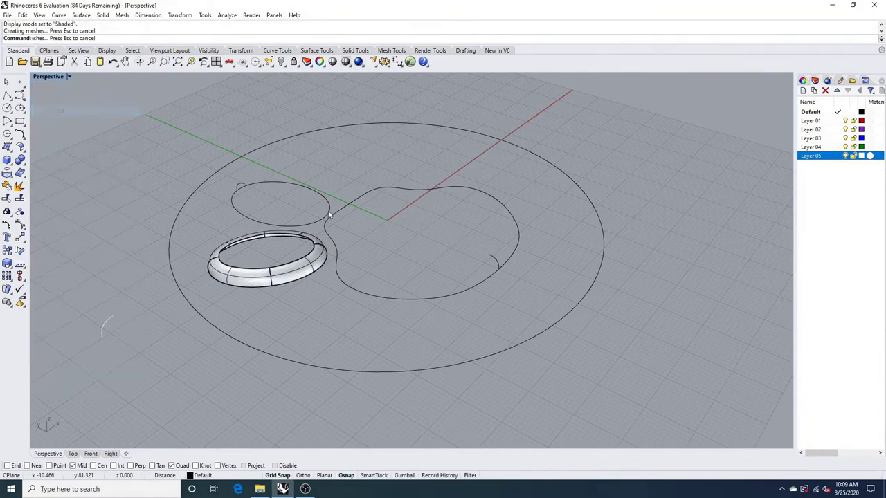
Step: Sweep the inner left toe's profile along its outline with Sweep1, leaving the cross sections unchanged
right_click_drag(402, 211, 342, 184)
scroll(343, 185, "up", 6)
left_click(356, 191)
left_click(349, 183)
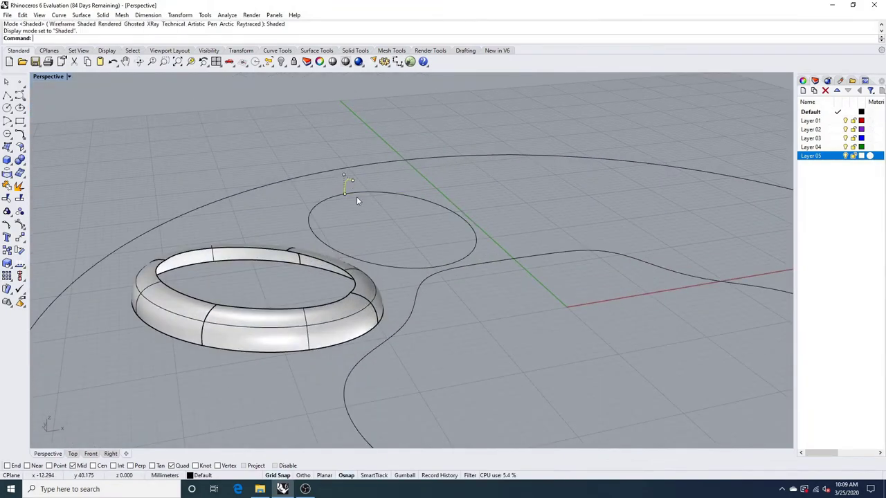
type("Sweep1")
key("Return")
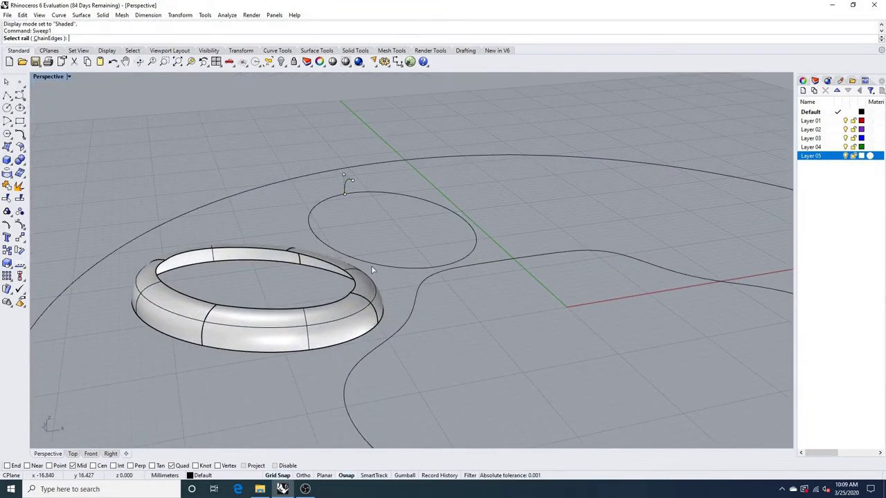
left_click(372, 266)
left_click(345, 181)
key("Return")
left_click(444, 333)
Step: Sweep the main pad's profile along the pad outline with Sweep1 to form its rounded edge
scroll(445, 338, "down", 8)
key("Return")
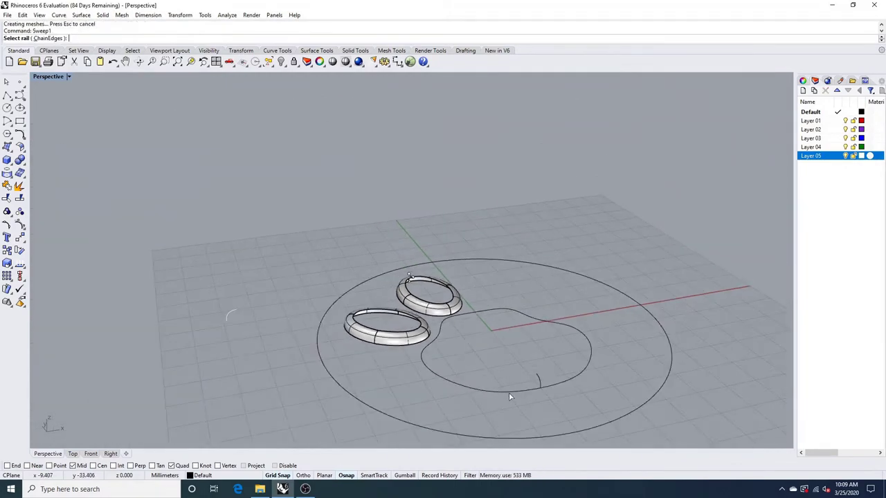
left_click(511, 394)
left_click(539, 380)
key("Return")
key("Return")
right_click_drag(510, 337, 449, 305)
right_click_drag(475, 315, 544, 232)
Step: Undo the three sweeps and redo them
key("ctrl+z")
key("ctrl+z")
key("ctrl+z")
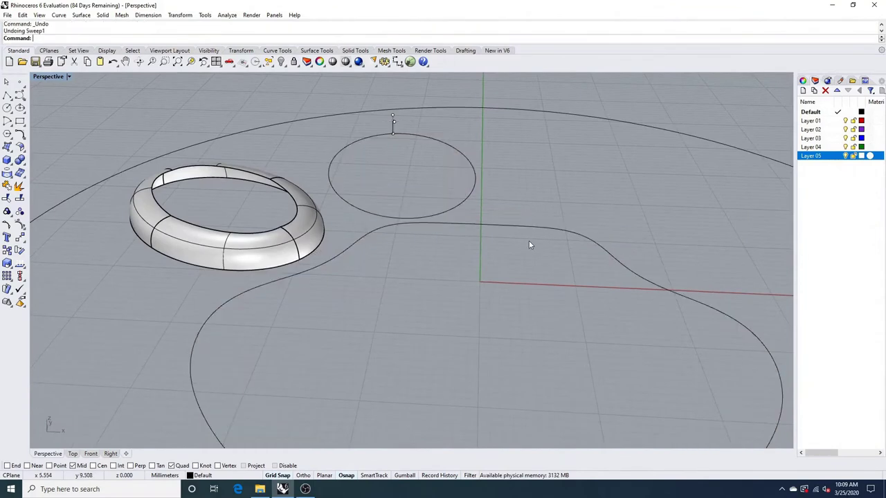
scroll(397, 268, "down", 6)
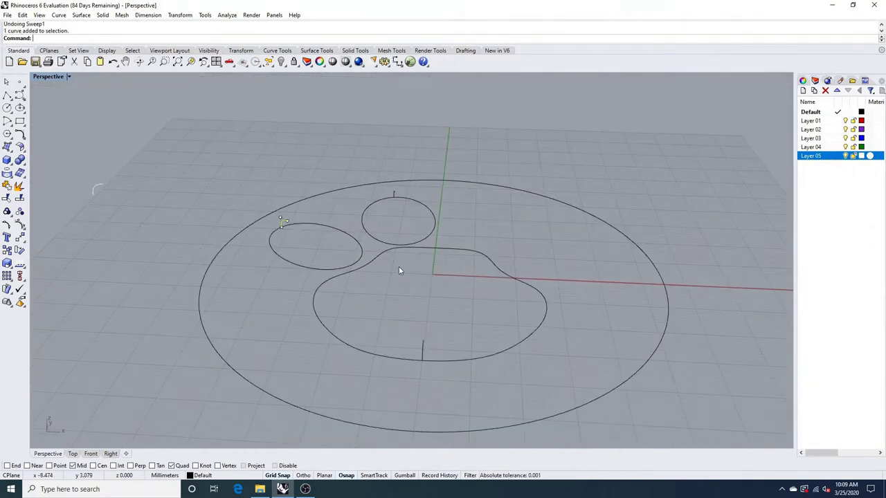
key("ctrl+y")
key("ctrl+y")
key("ctrl+y")
Step: Patch the underside of the main pad using its outline curve
right_click_drag(435, 275, 470, 309)
scroll(464, 326, "up", 5)
type("Patch")
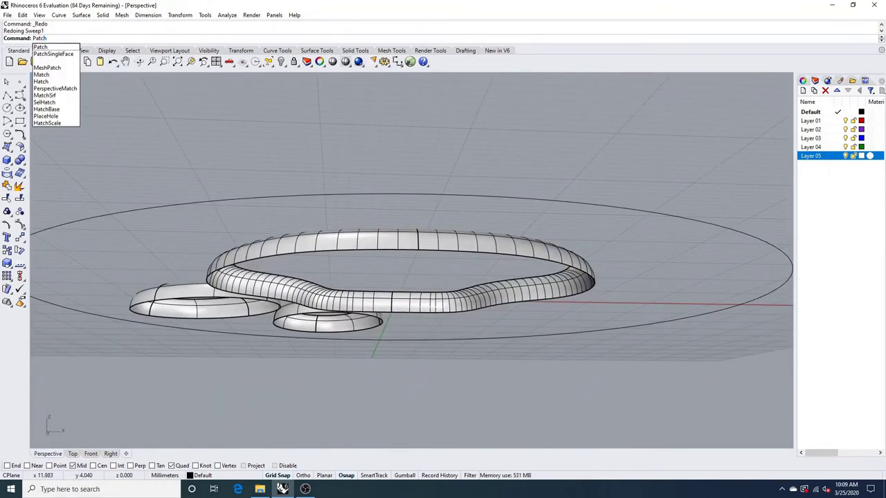
key("Return")
left_click(374, 313)
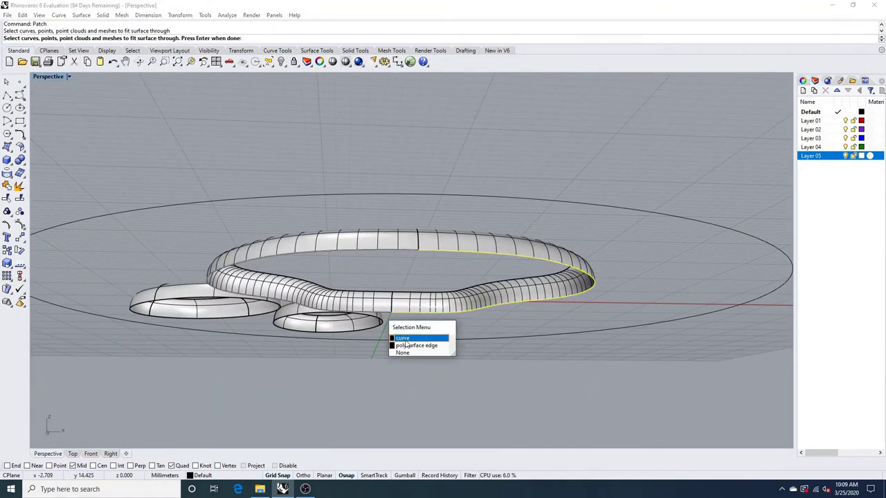
left_click(406, 340)
right_click(437, 343)
left_click(611, 340)
left_click(537, 341)
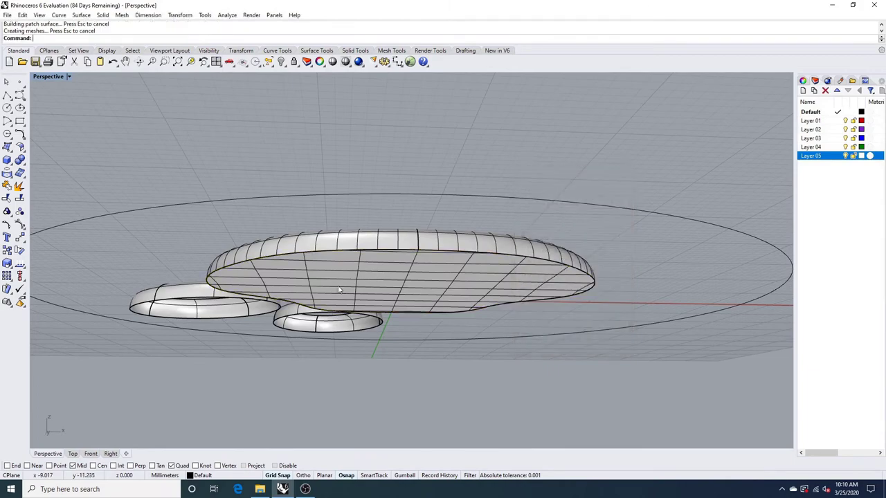
Step: Patch the underside of the outer left toe with 10 by 10 surface spans and automatic trim
right_click_drag(340, 291, 277, 249)
right_click(295, 235)
left_click(306, 225)
left_click(348, 251)
right_click(391, 265)
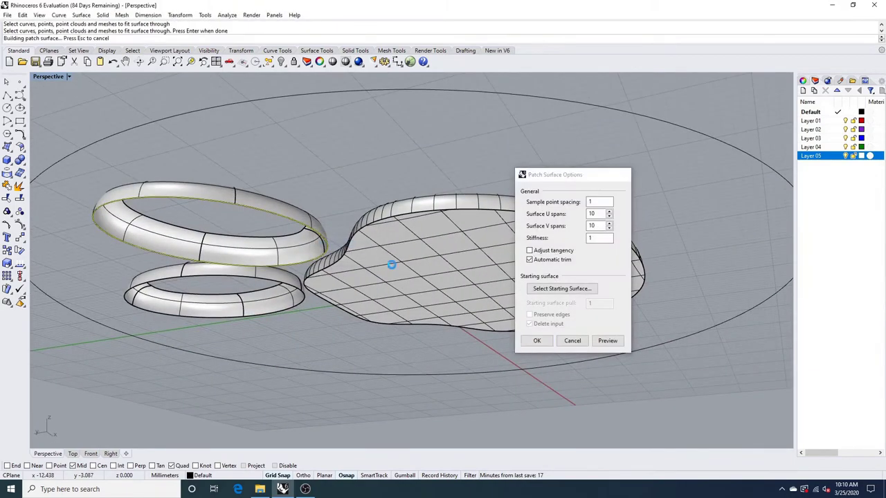
left_click(538, 340)
Step: Patch the underside of the inner left toe using its lower outline
right_click_drag(326, 262, 428, 269)
left_click(392, 210)
left_click(418, 232)
right_click(450, 256)
left_click(537, 340)
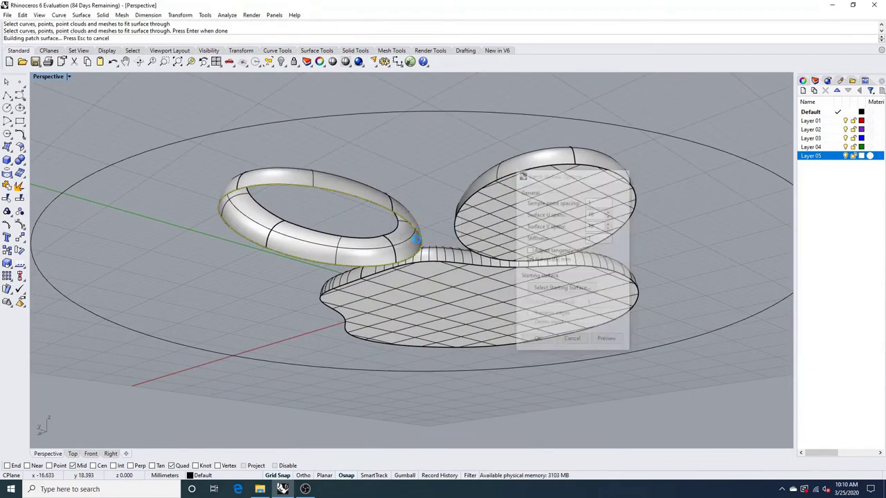
Step: Join the underside patches of the pad and both toes with their swept edges
right_click_drag(509, 207, 421, 264)
left_click(421, 264)
left_click(421, 263, "shift")
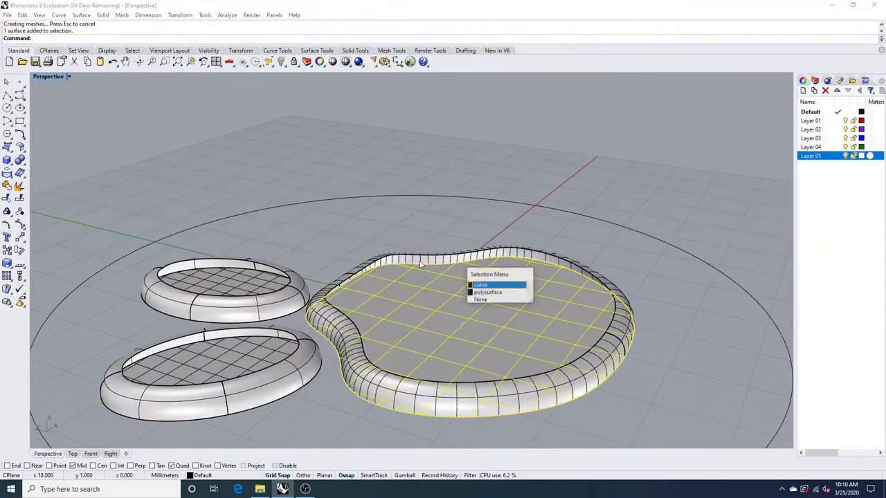
left_click(488, 294)
left_click(282, 298, "shift")
left_click(271, 338, "shift")
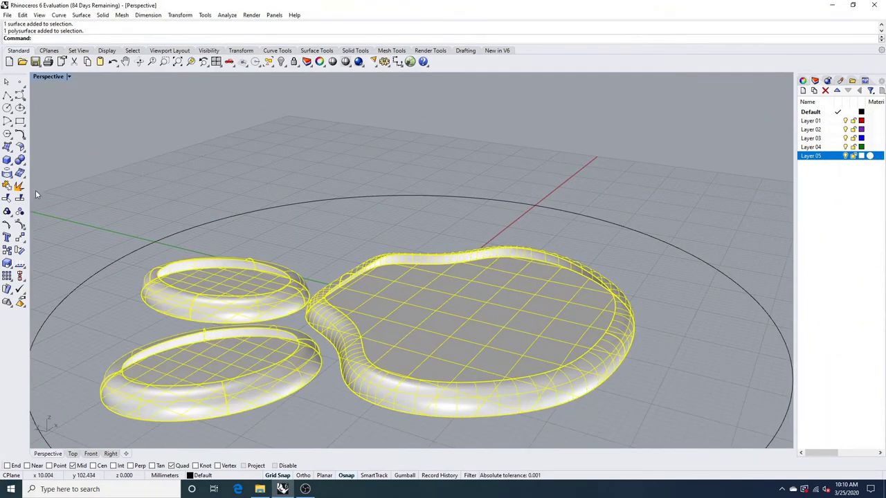
left_click(359, 210)
Step: Try to join the main pad's swept edge and its underside patch on their own
left_click(465, 291)
right_click_drag(540, 220, 388, 144)
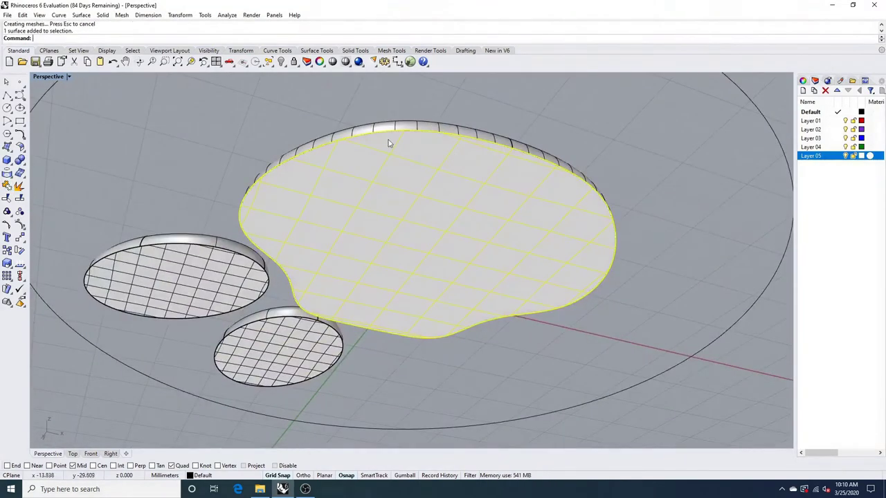
right_click_drag(517, 128, 521, 202)
left_click(464, 274)
right_click(492, 212)
right_click_drag(457, 249, 439, 211)
left_click(436, 226)
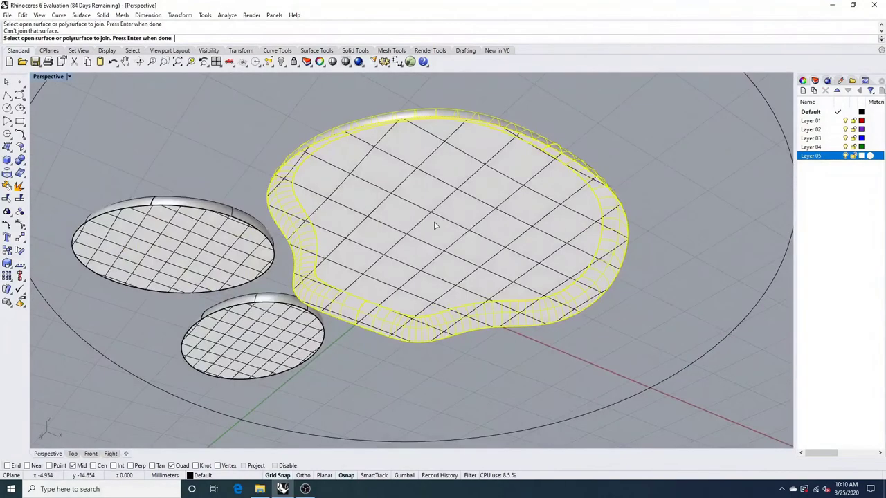
Step: Delete the main pad's underside patch and check whether the outer left toe's parts select as one object
left_click(543, 194)
key("Delete")
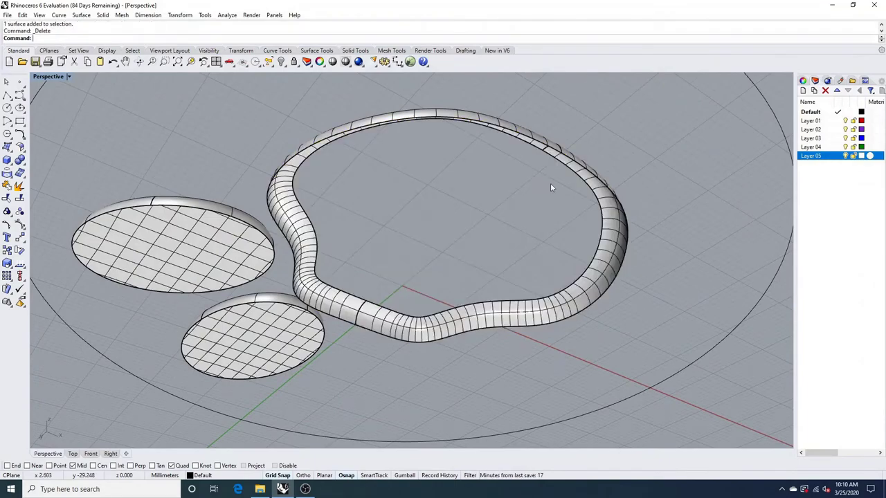
right_click_drag(551, 184, 465, 244)
left_click(441, 231)
left_click(256, 218)
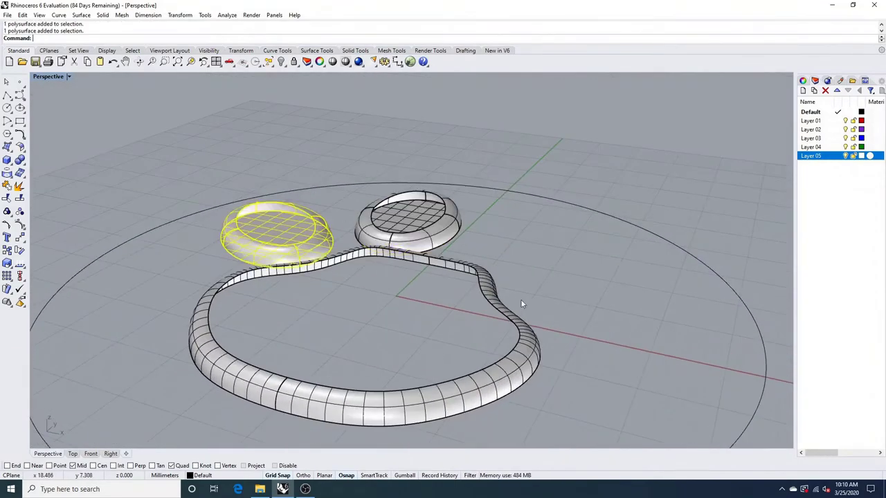
left_click(511, 319)
Step: Try a Loft across the main pad's lower edges with Do not simplify and the Loose style, and cancel it
right_click_drag(510, 319, 546, 223)
type("Loft")
key("Return")
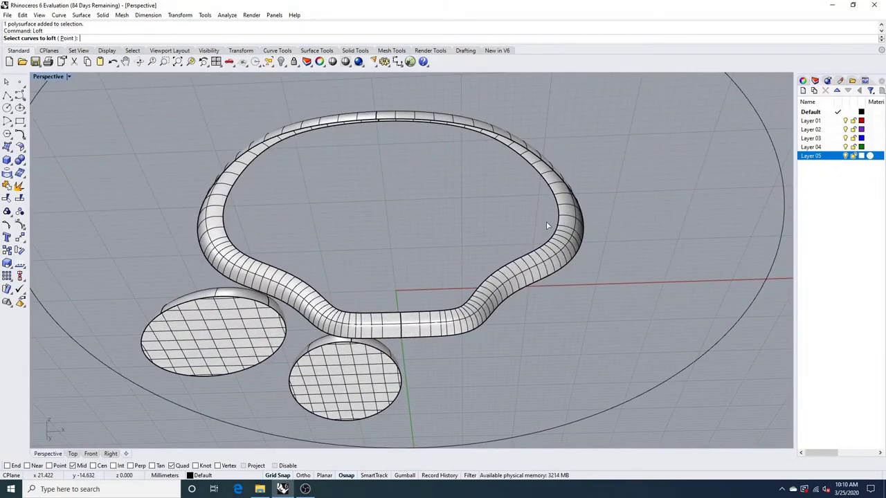
left_click(577, 207)
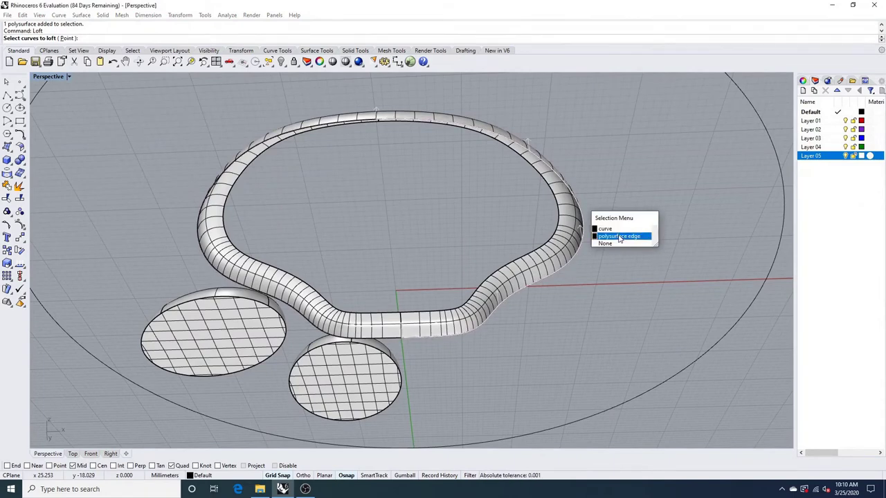
left_click(619, 237)
left_click(207, 260)
left_click(258, 288)
key("Return")
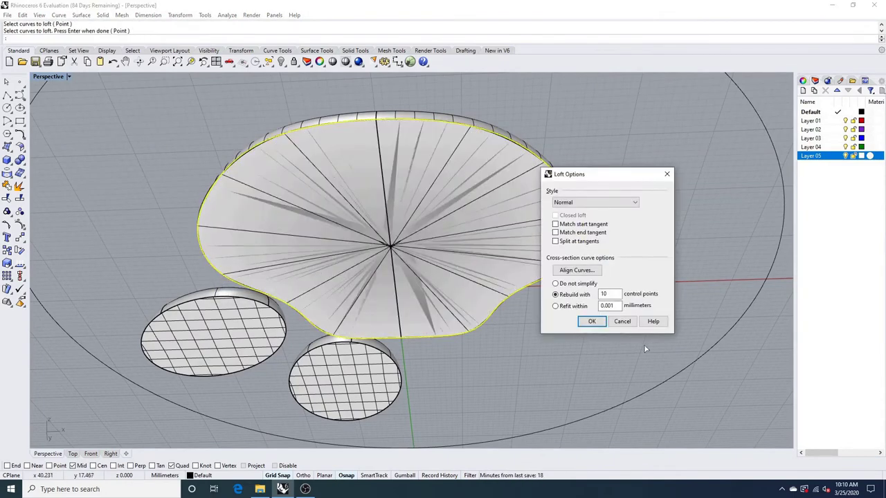
left_click(555, 284)
left_click(575, 204)
left_click(574, 216)
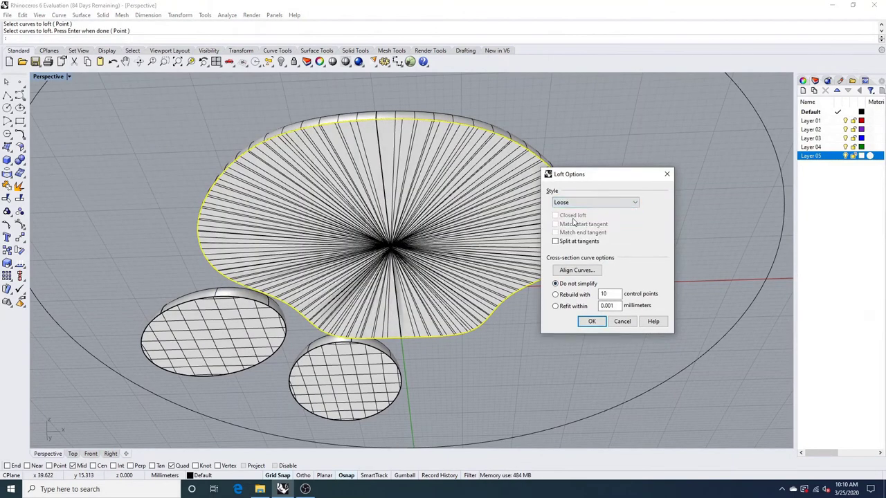
left_click(621, 324)
Step: Draw a rectangular plane surface beneath the paw in the Top view, large enough to span the whole main pad
right_click_drag(505, 296, 504, 423)
left_click(522, 297)
left_click(530, 257)
double_click(50, 77)
scroll(288, 182, "down", 10)
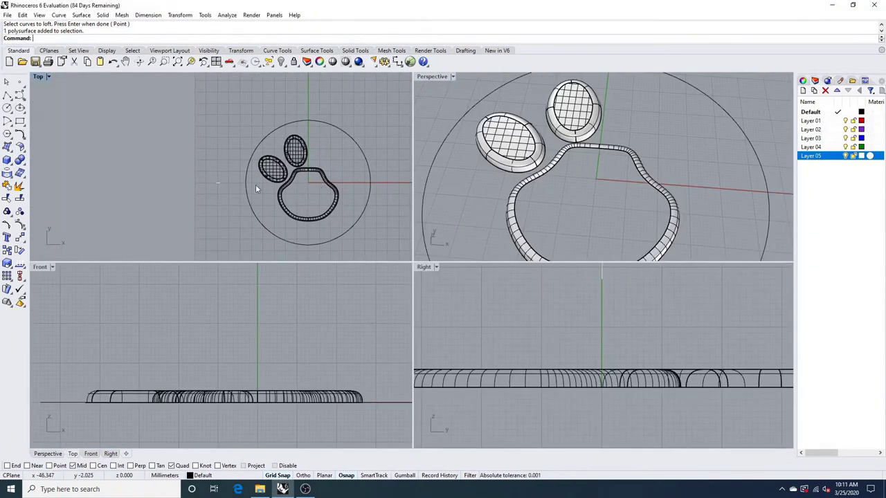
left_click(13, 153)
left_click(74, 152)
left_click(264, 115)
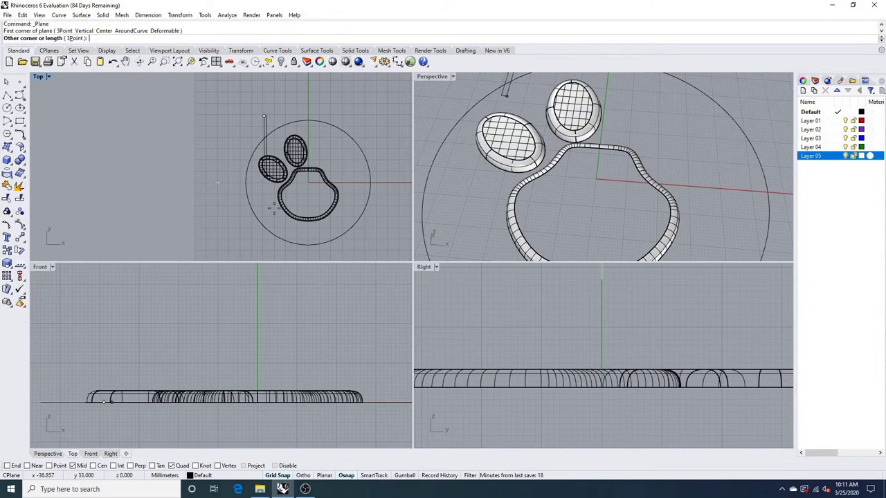
left_click(377, 244)
right_click(573, 191)
right_click_drag(545, 220, 489, 194)
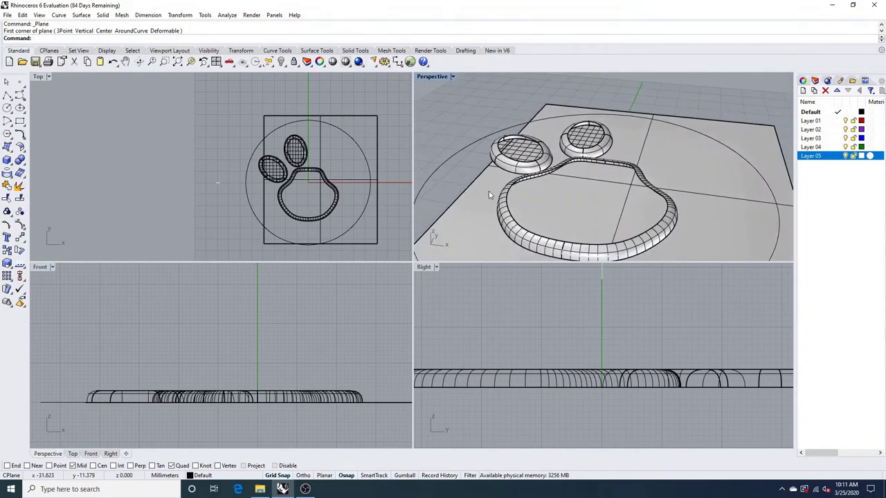